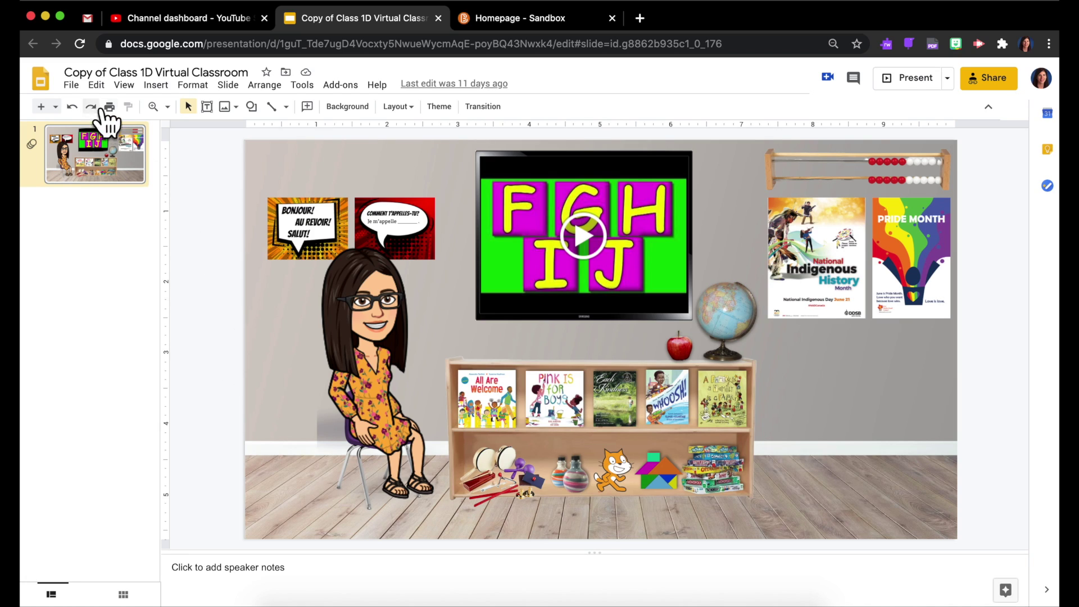
- Set the Publish to the web embed to a custom slide size 750 px wide
{"action": "left_click", "coordinate": [77, 89]}
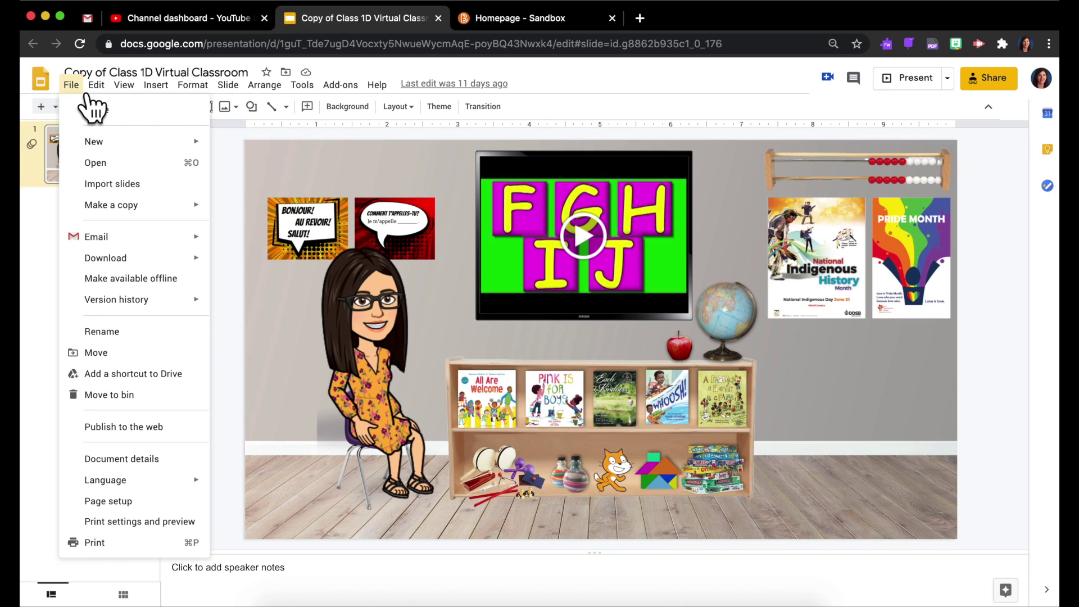
{"action": "left_click", "coordinate": [147, 434]}
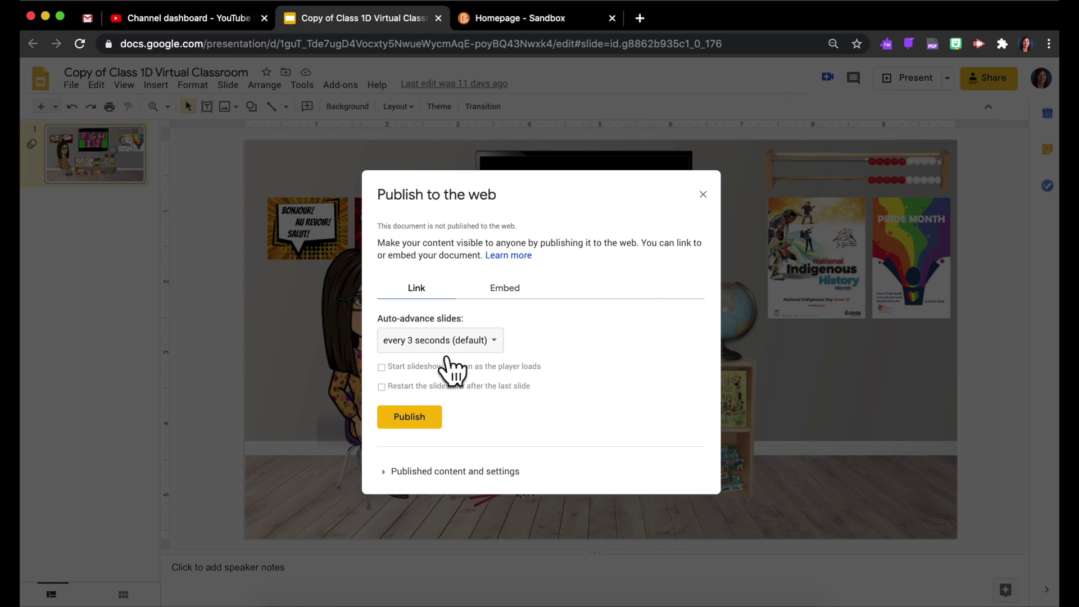
{"action": "left_click", "coordinate": [527, 314]}
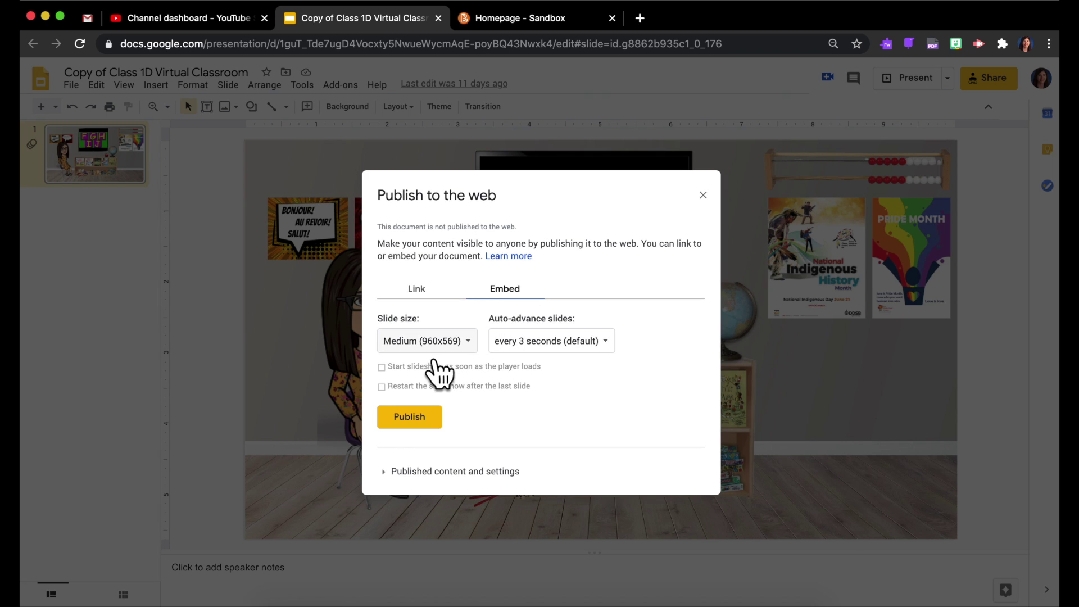
{"action": "left_click", "coordinate": [473, 348]}
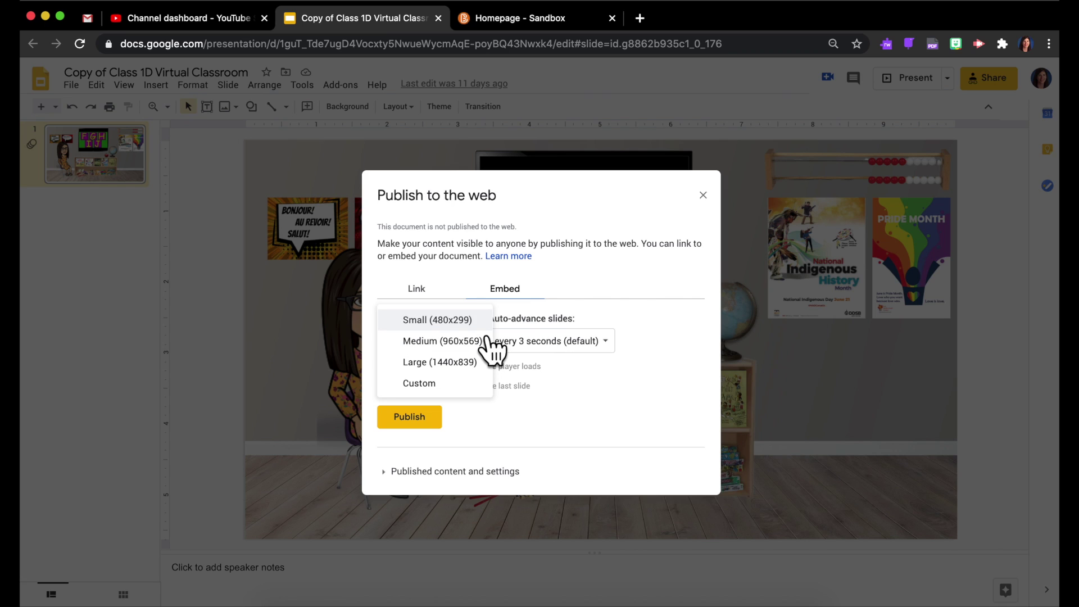
{"action": "left_click", "coordinate": [427, 383]}
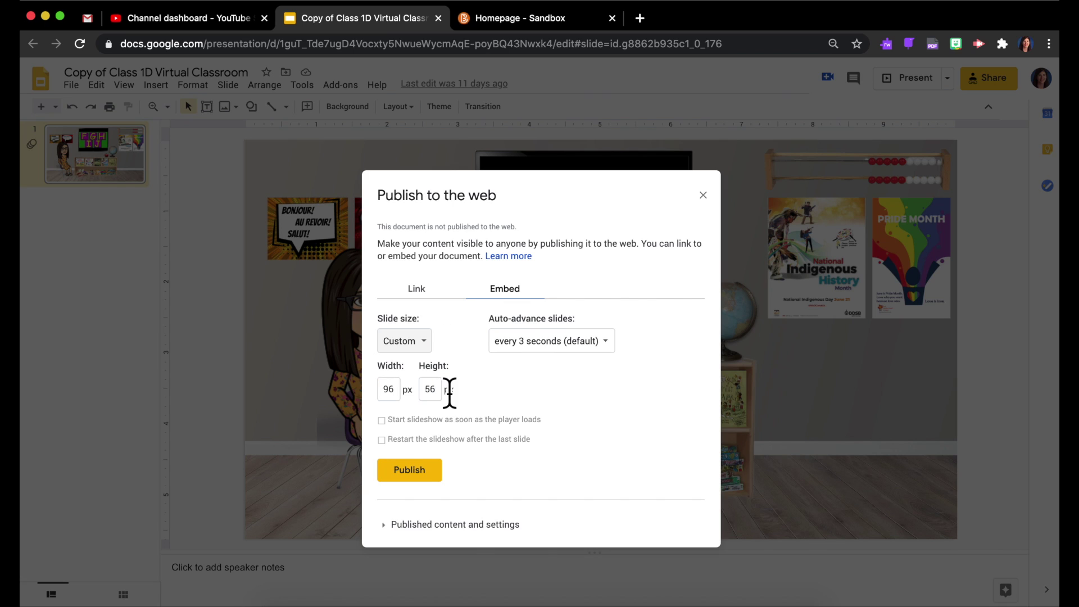
{"action": "left_click", "coordinate": [387, 393]}
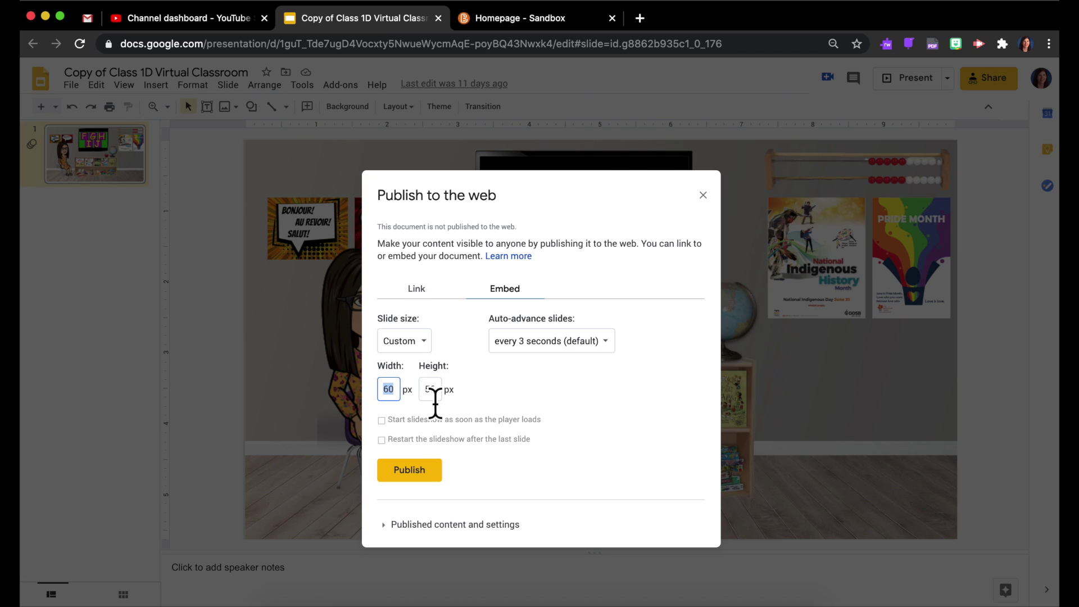
{"action": "type", "text": "7"}
{"action": "type", "text": "50"}
{"action": "left_click", "coordinate": [564, 401]}
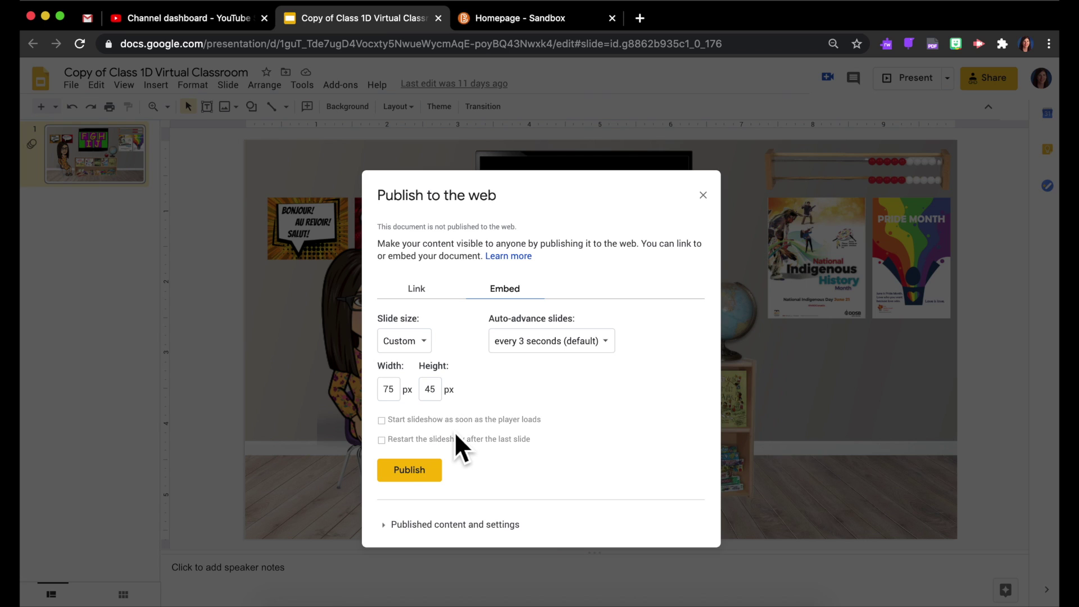
- Publish the slideshow, copy its embed code, and switch to the Brightspace Homepage - Sandbox tab
{"action": "left_click", "coordinate": [423, 479]}
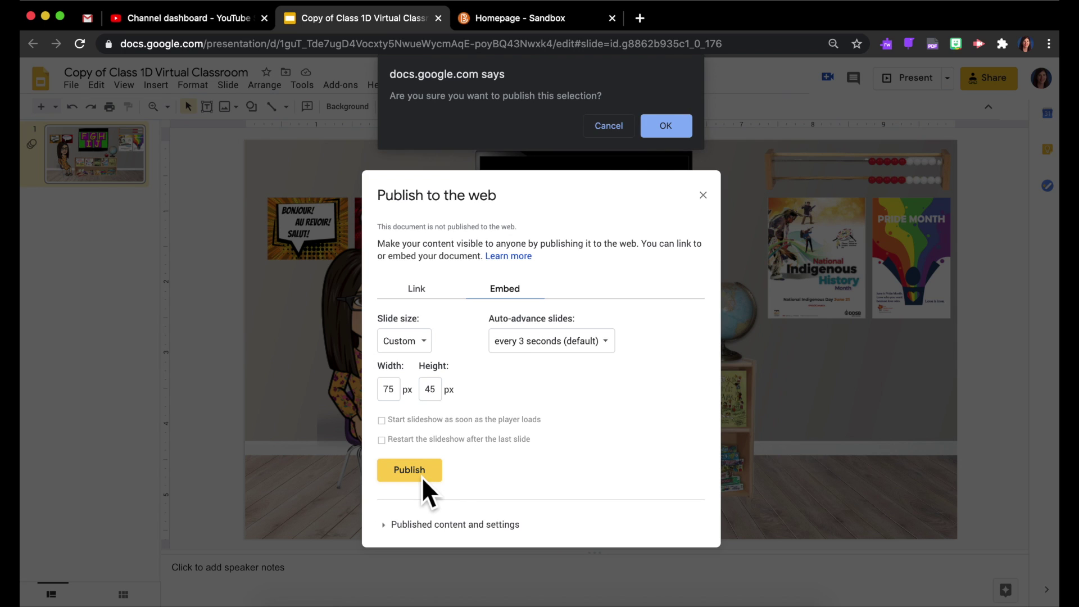
{"action": "left_click", "coordinate": [674, 130]}
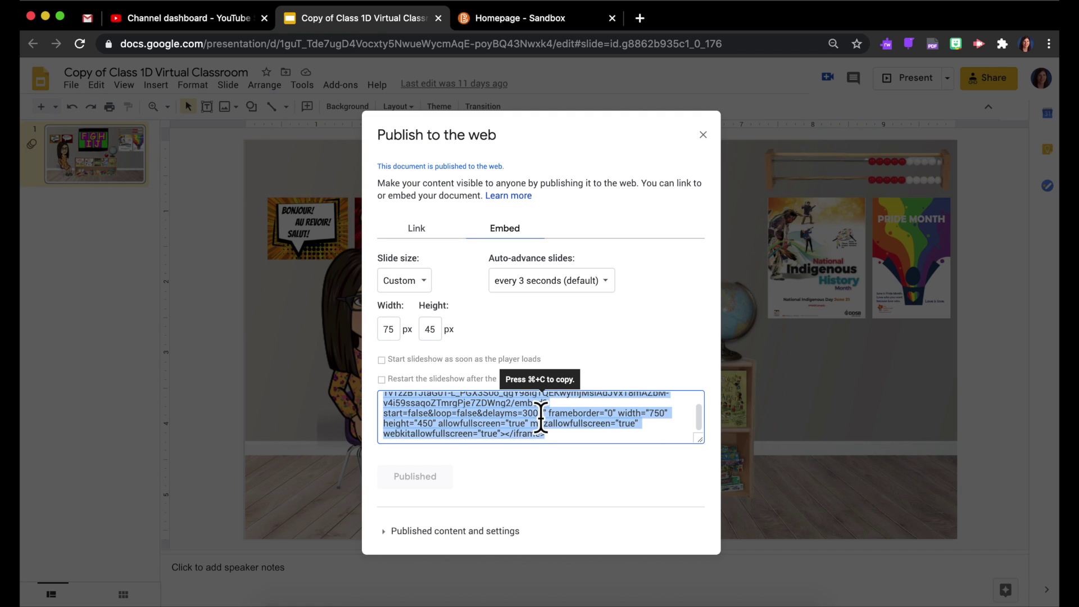
{"action": "key", "text": "super+c"}
{"action": "left_click", "coordinate": [538, 24]}
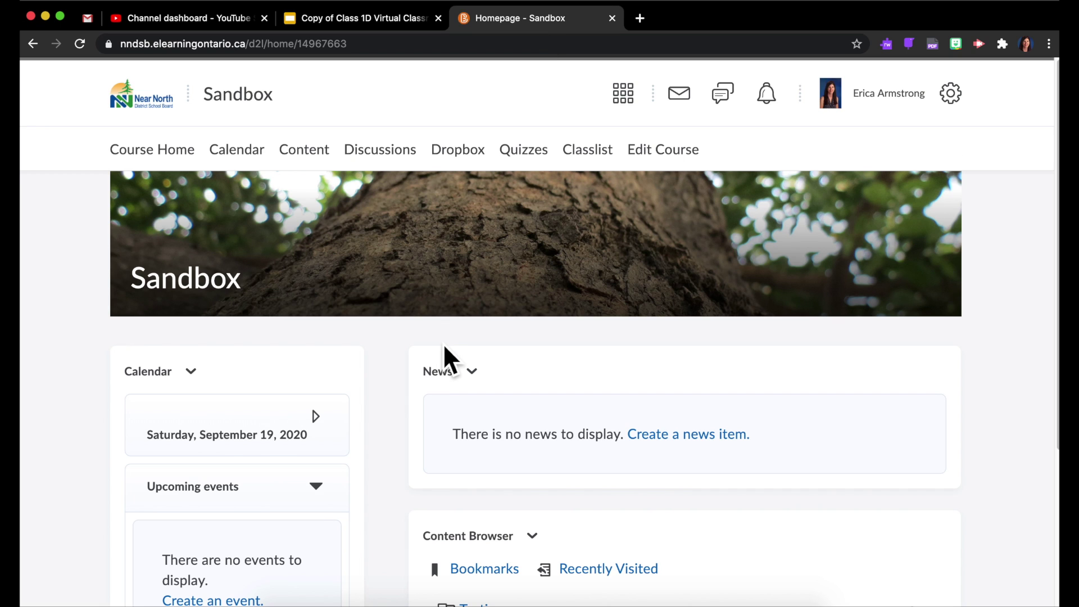
{"action": "scroll", "coordinate": [391, 379], "scroll_direction": "down", "scroll_amount": 1}
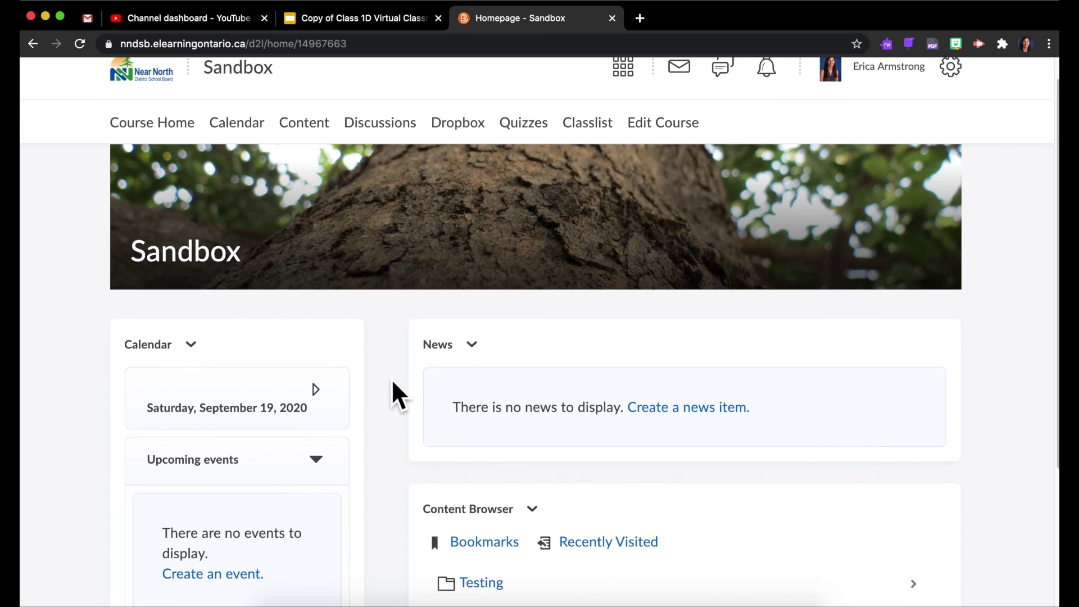
{"action": "scroll", "coordinate": [391, 379], "scroll_direction": "up", "scroll_amount": 1}
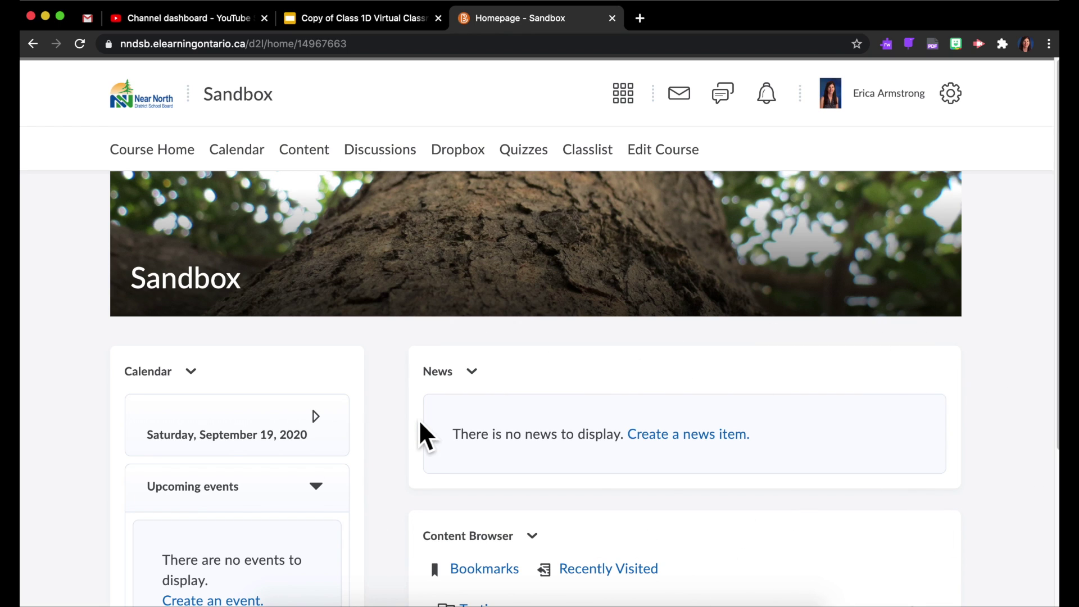
{"action": "scroll", "coordinate": [390, 354], "scroll_direction": "down", "scroll_amount": 2}
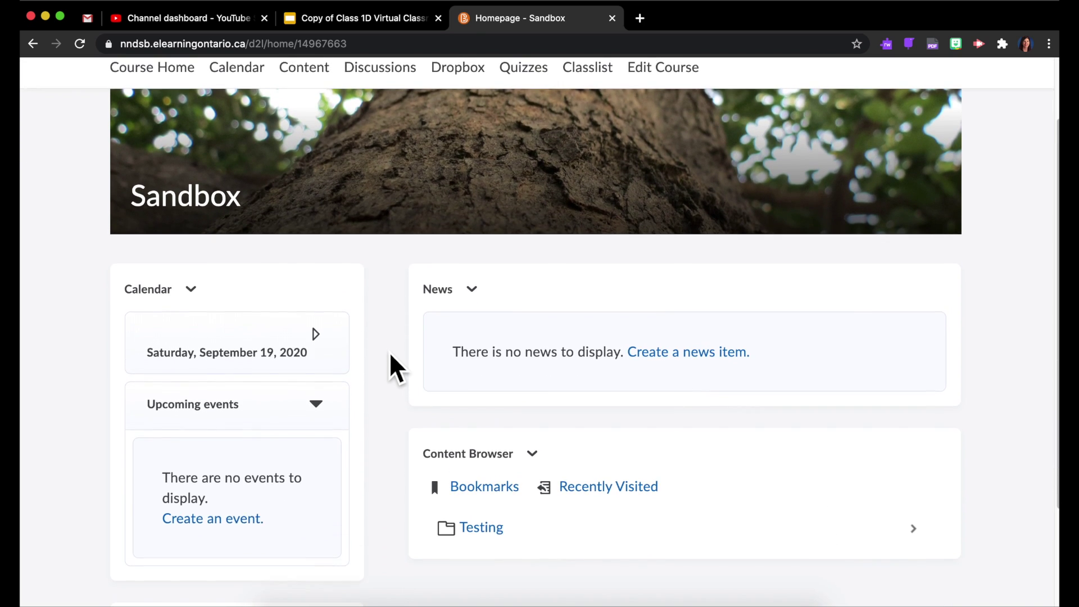
{"action": "scroll", "coordinate": [389, 352], "scroll_direction": "up", "scroll_amount": 3}
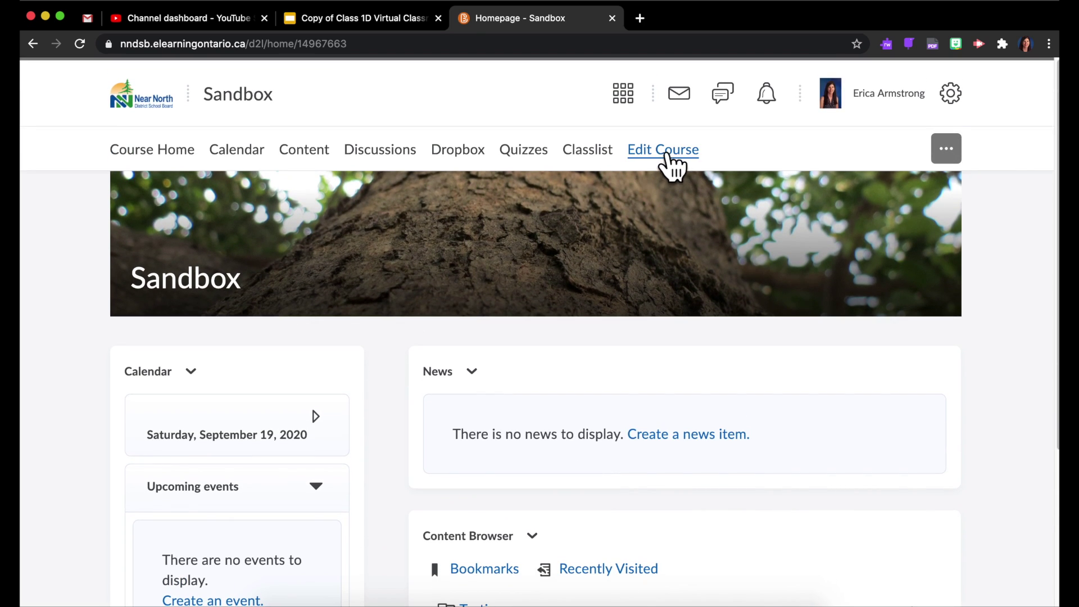
- Create a course widget named 'Bitmoji Classroom' under Edit Course > Widgets and save it
{"action": "left_click", "coordinate": [668, 157]}
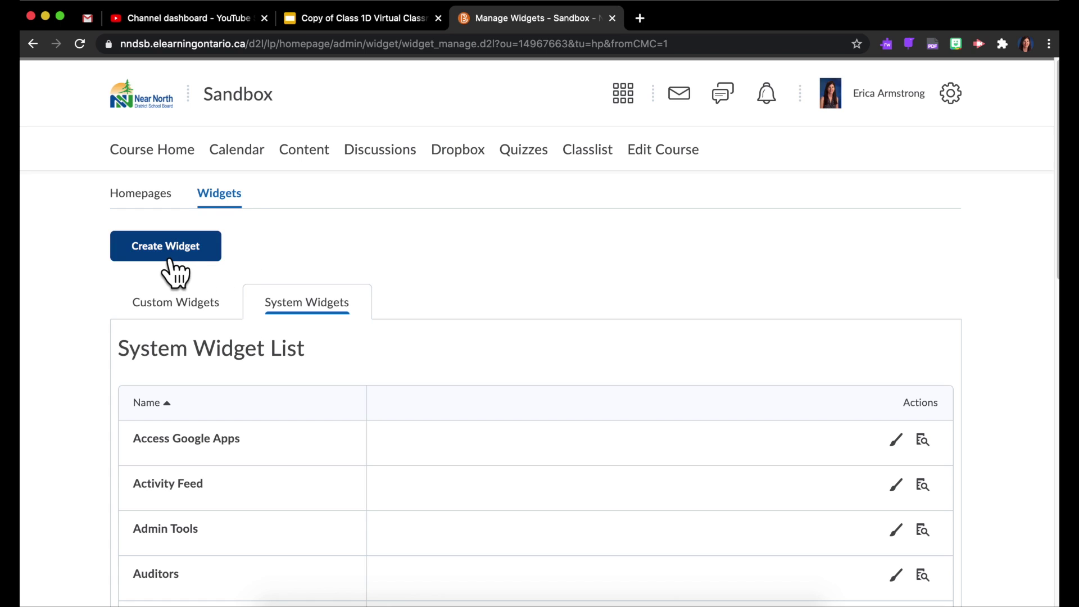
{"action": "left_click", "coordinate": [168, 256]}
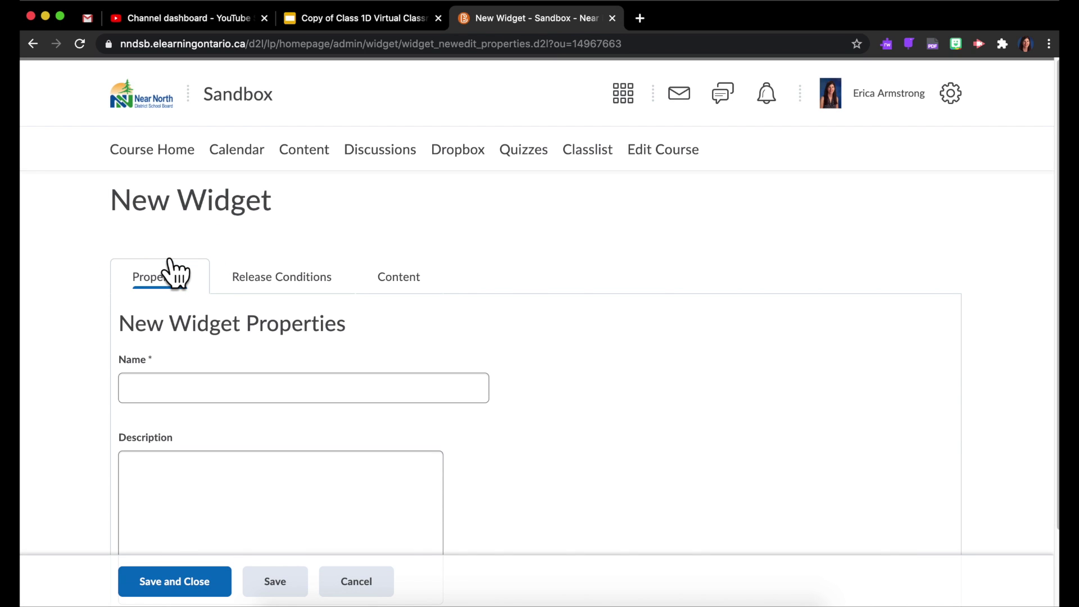
{"action": "left_click", "coordinate": [296, 392]}
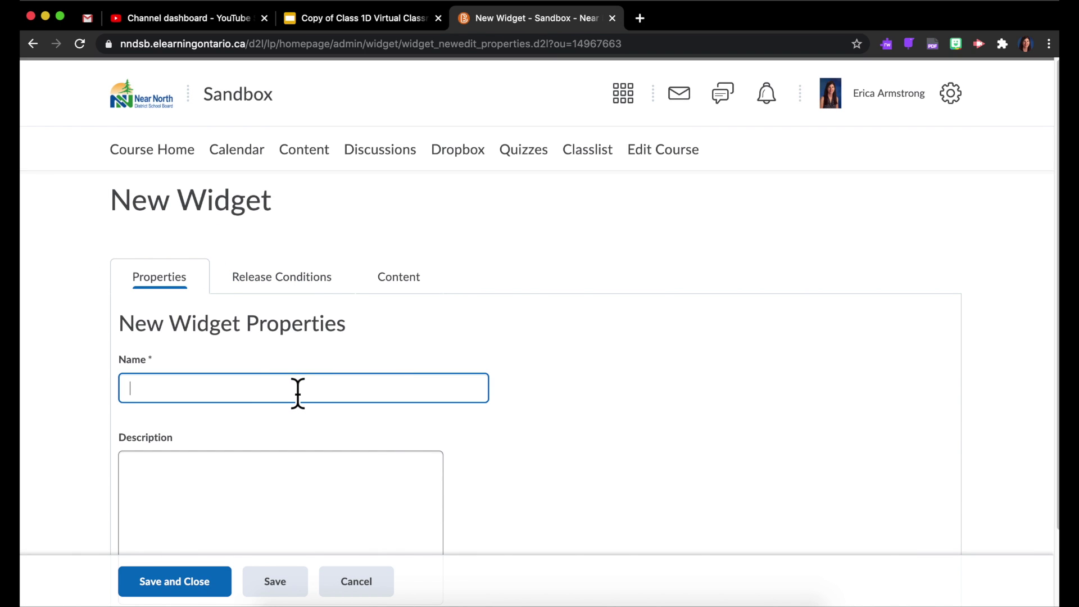
{"action": "type", "text": "Bitmoji Classroom"}
{"action": "scroll", "coordinate": [281, 438], "scroll_direction": "down", "scroll_amount": 3}
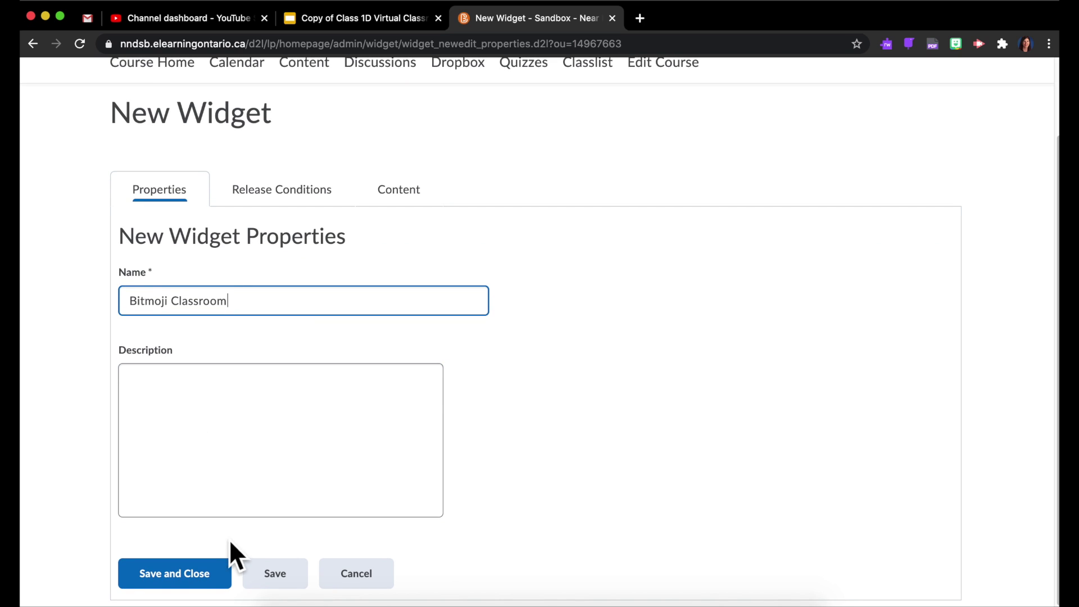
{"action": "left_click", "coordinate": [283, 587]}
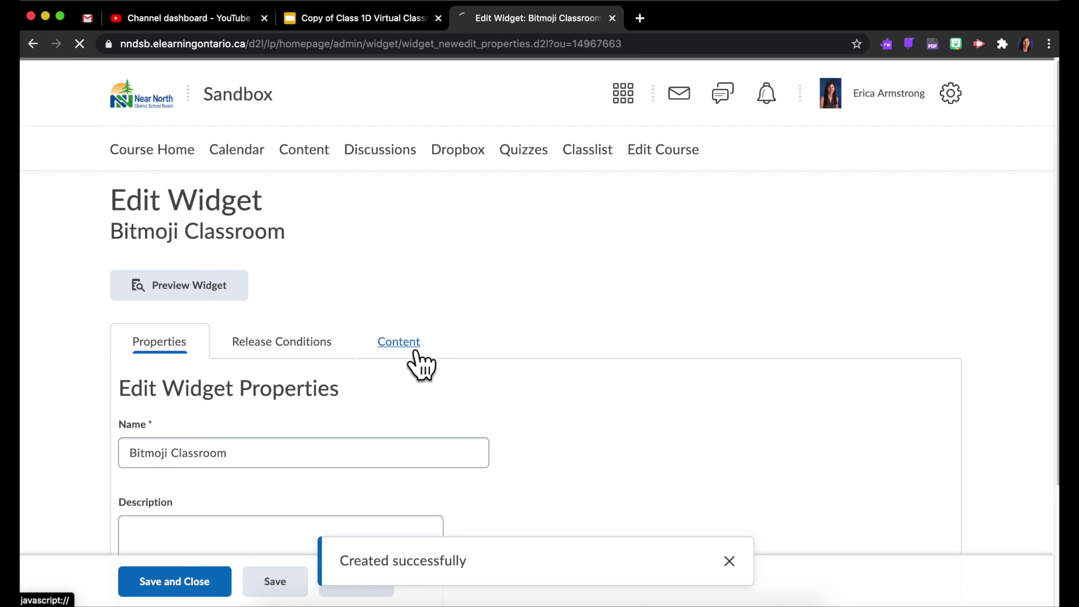
- Paste the Google Slides iframe code into the widget content through Insert Stuff > Enter Embed Code
{"action": "left_click", "coordinate": [416, 352]}
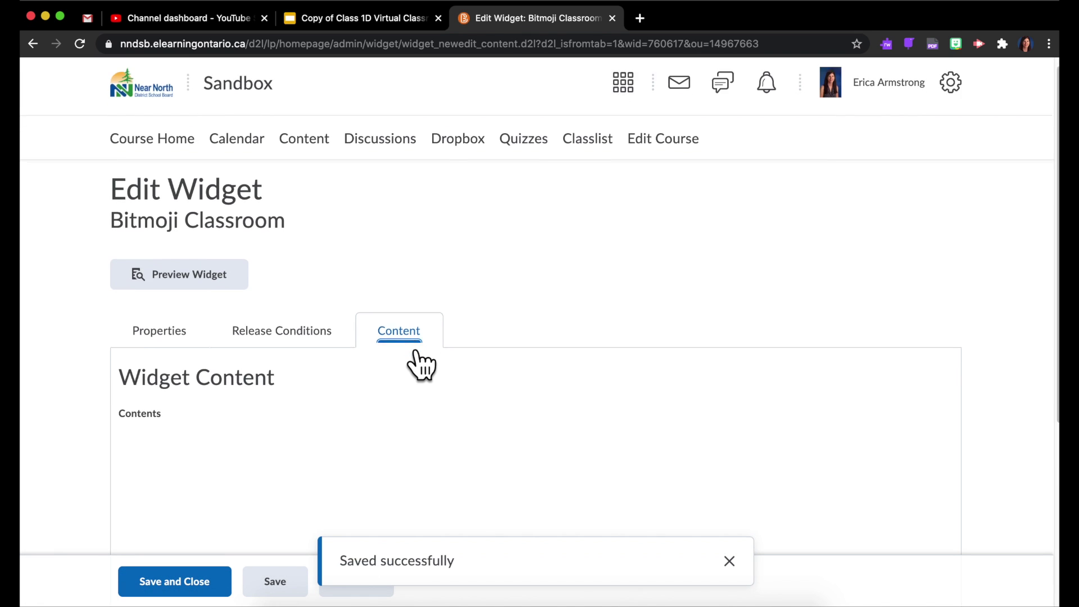
{"action": "scroll", "coordinate": [421, 365], "scroll_direction": "down", "scroll_amount": 4}
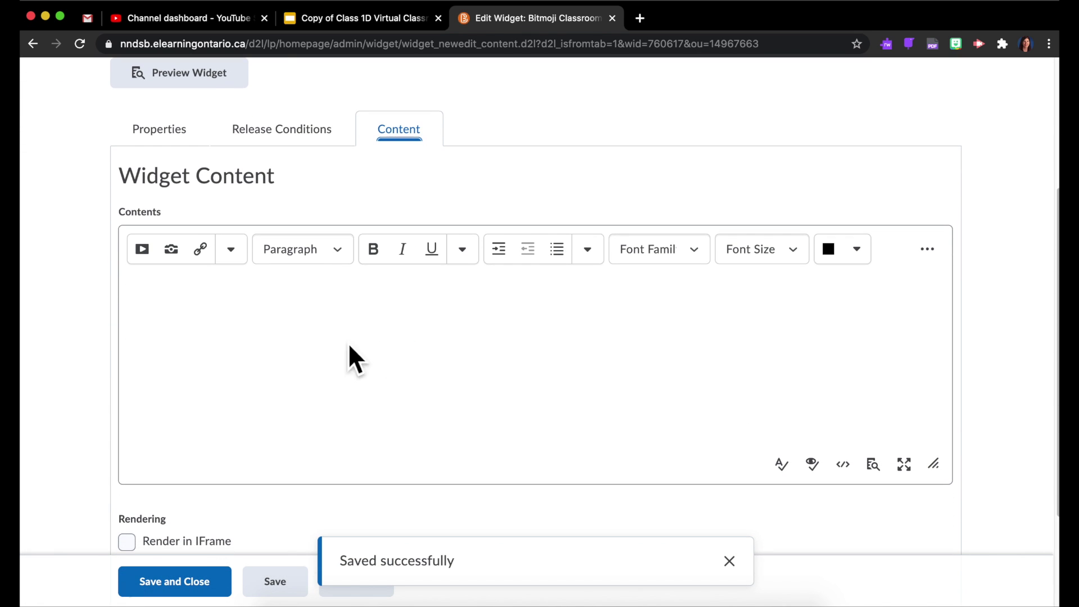
{"action": "left_click", "coordinate": [143, 252]}
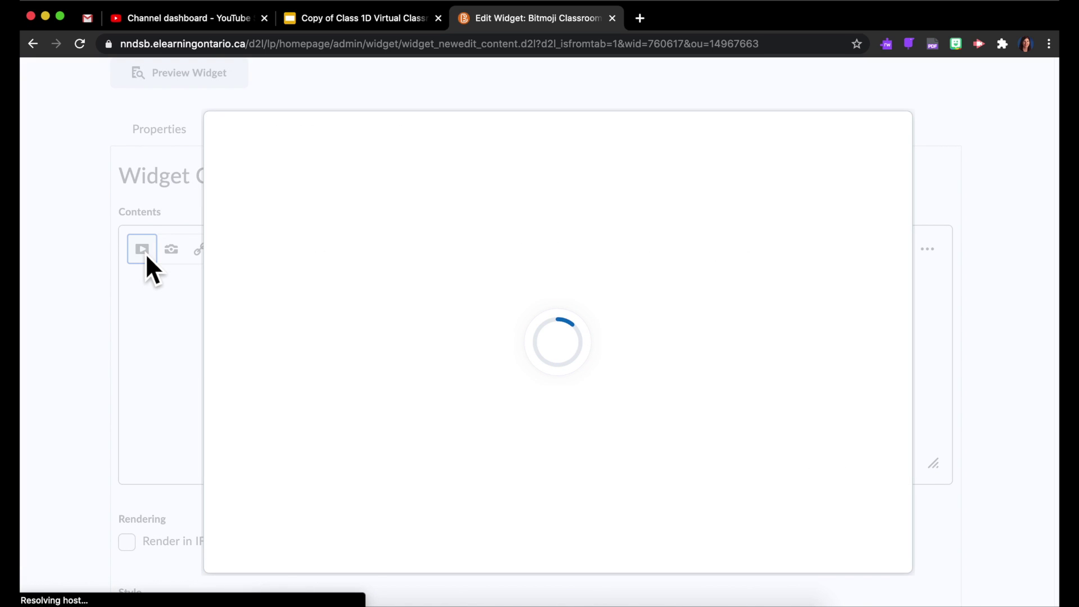
{"action": "scroll", "coordinate": [387, 378], "scroll_direction": "down", "scroll_amount": 2}
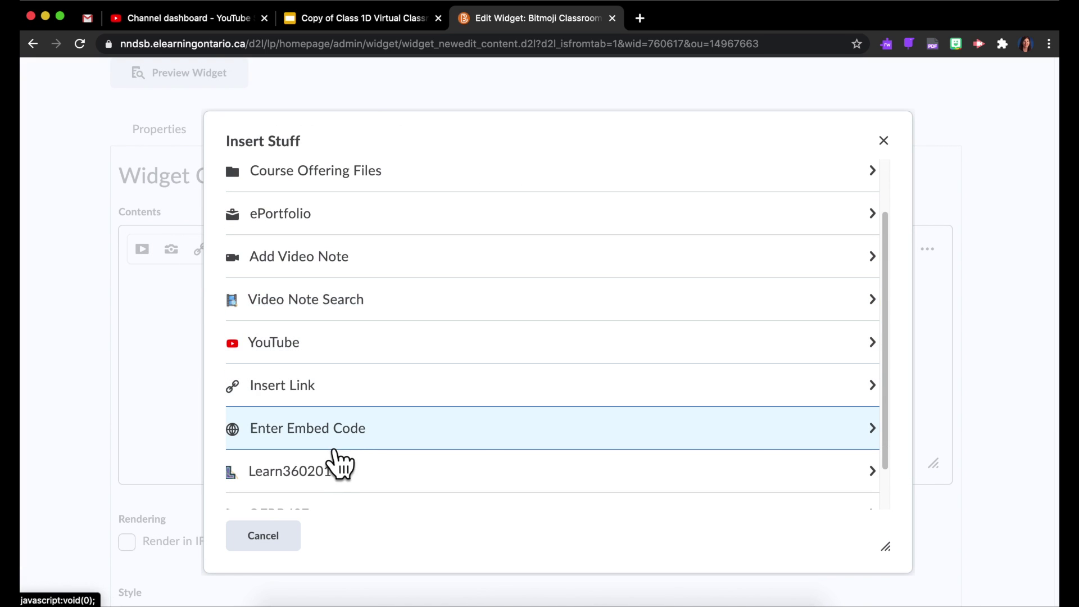
{"action": "left_click", "coordinate": [337, 447]}
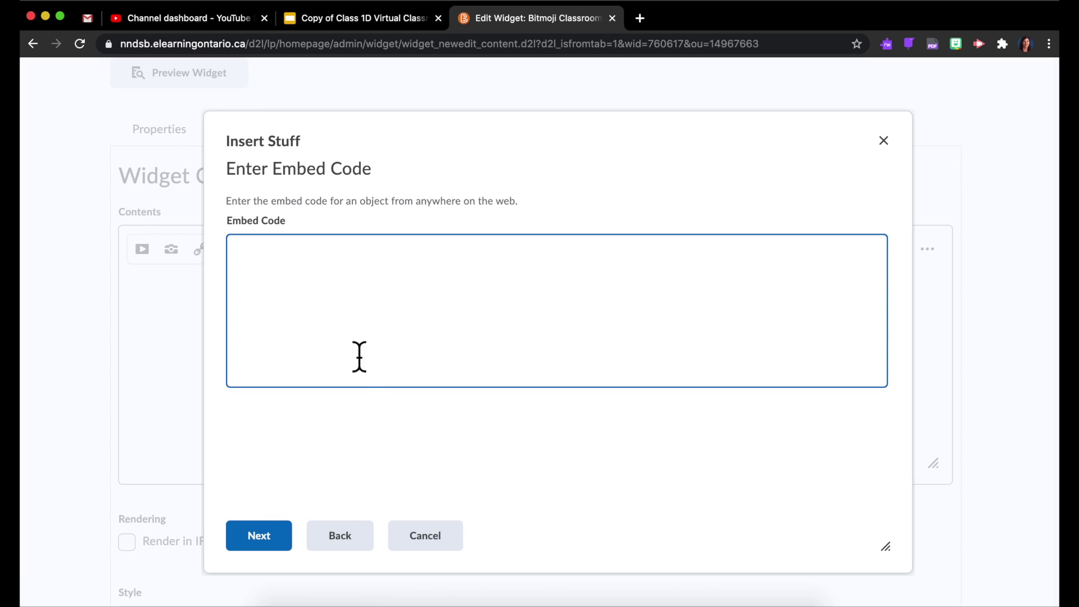
{"action": "key", "text": "super+v"}
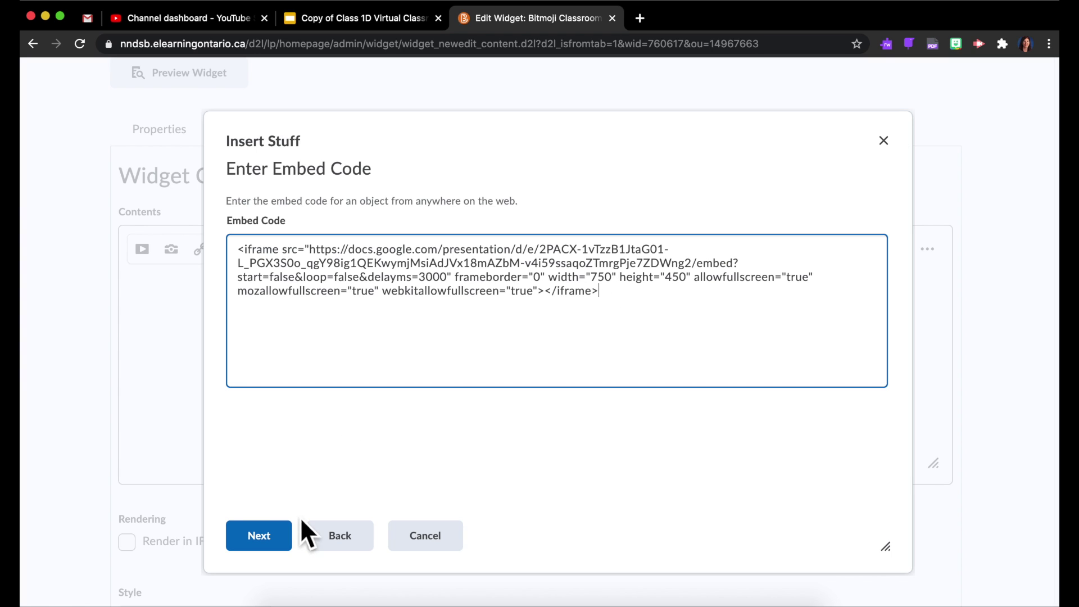
- Insert the previewed slides into the widget content, then save and close the widget
{"action": "left_click", "coordinate": [269, 540]}
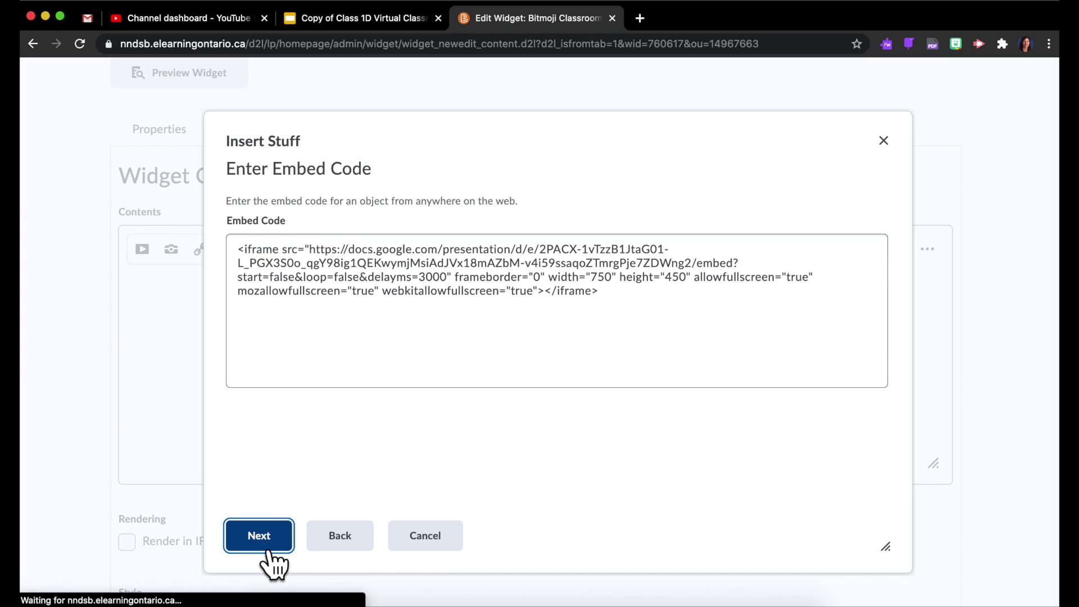
{"action": "scroll", "coordinate": [320, 412], "scroll_direction": "down", "scroll_amount": 1}
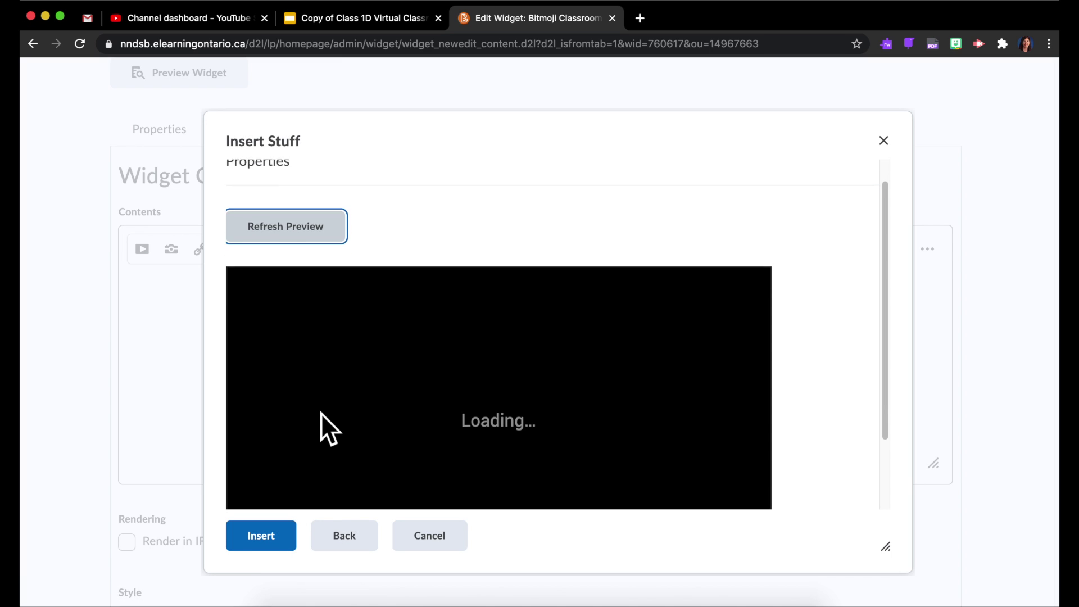
{"action": "scroll", "coordinate": [321, 413], "scroll_direction": "down", "scroll_amount": 3}
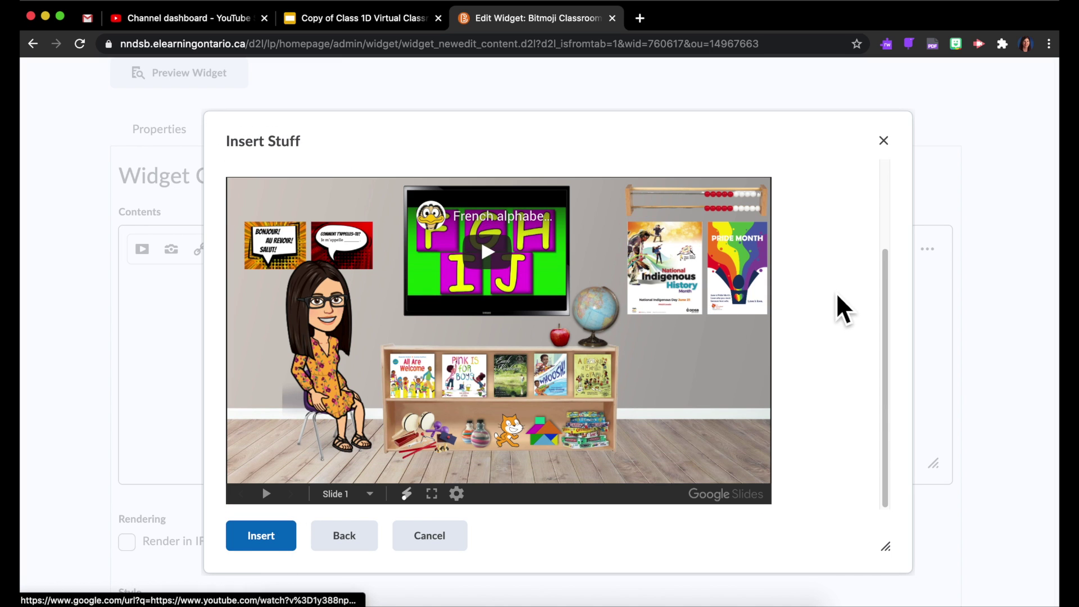
{"action": "left_click", "coordinate": [279, 549]}
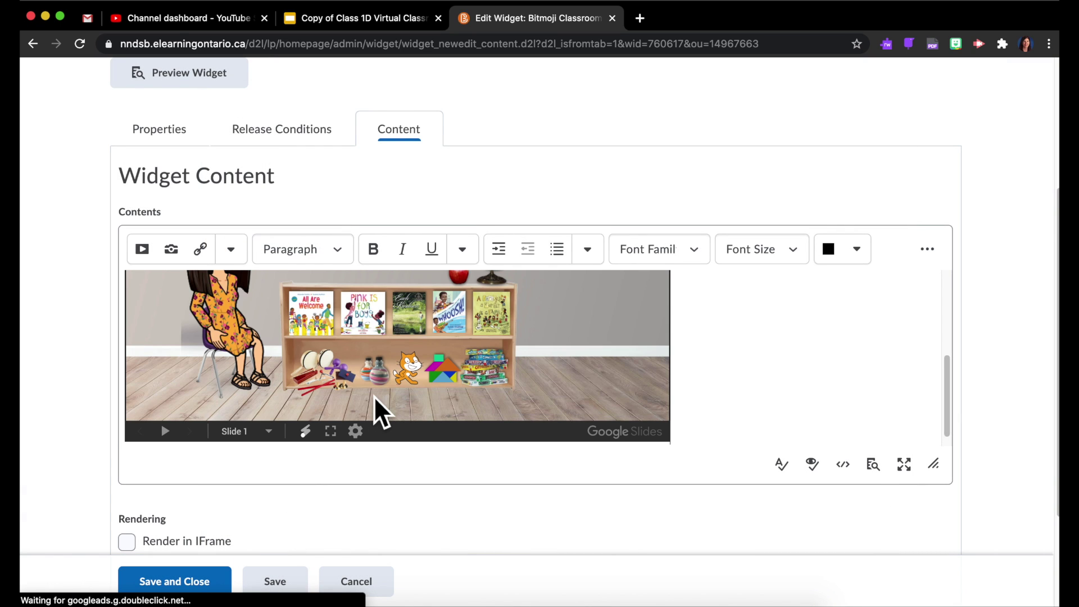
{"action": "scroll", "coordinate": [289, 485], "scroll_direction": "down", "scroll_amount": 2}
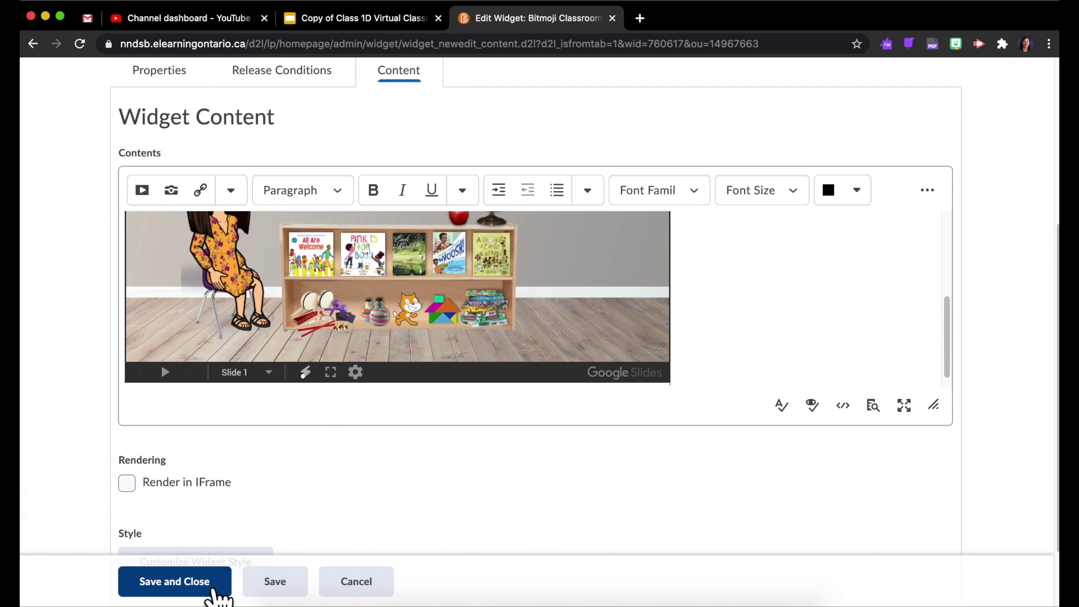
{"action": "left_click", "coordinate": [205, 595]}
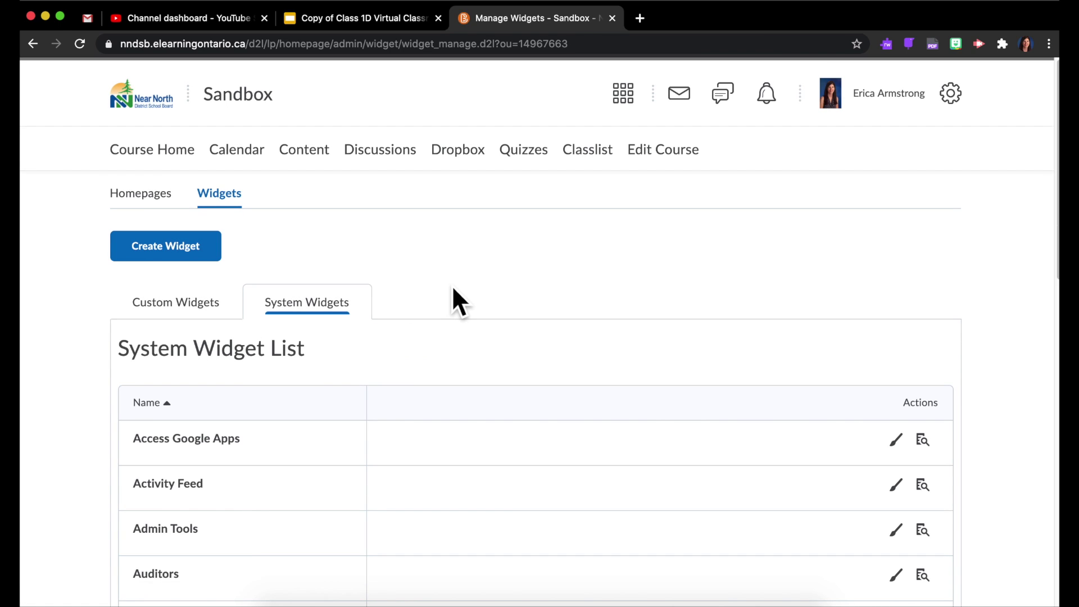
- Scroll through the widgets on the current Course Home page, then go to Edit Course
{"action": "left_click", "coordinate": [180, 159]}
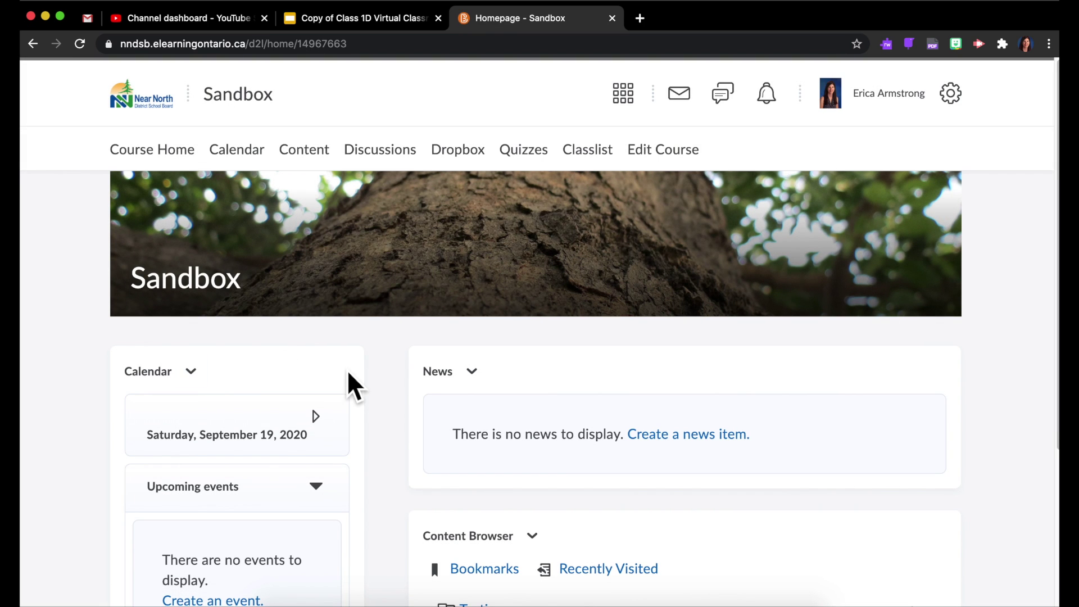
{"action": "scroll", "coordinate": [759, 322], "scroll_direction": "down", "scroll_amount": 1}
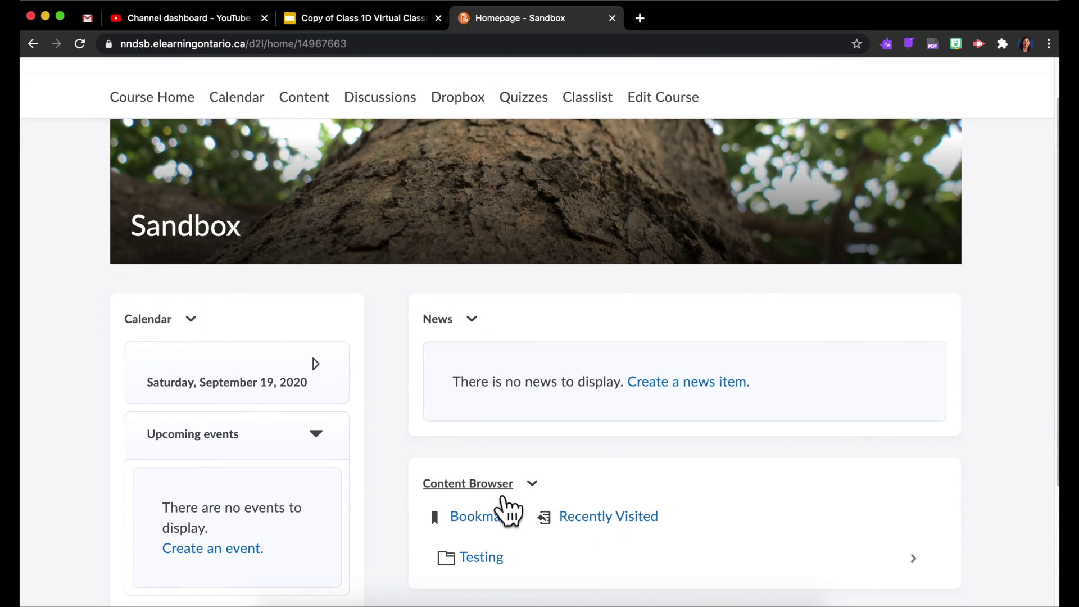
{"action": "scroll", "coordinate": [406, 303], "scroll_direction": "up", "scroll_amount": 1}
{"action": "scroll", "coordinate": [405, 304], "scroll_direction": "up", "scroll_amount": 1}
{"action": "left_click", "coordinate": [676, 156]}
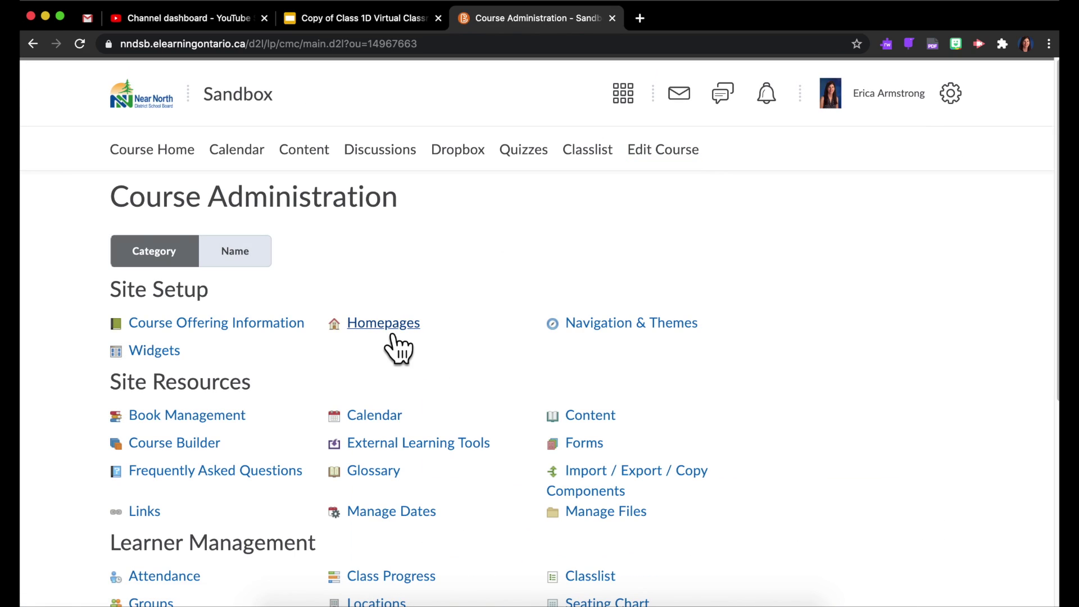
- Create a widget-based homepage named for the teacher with header 'Welcome {FirstName}!' replacing {OrgUnitName}
{"action": "left_click", "coordinate": [413, 331]}
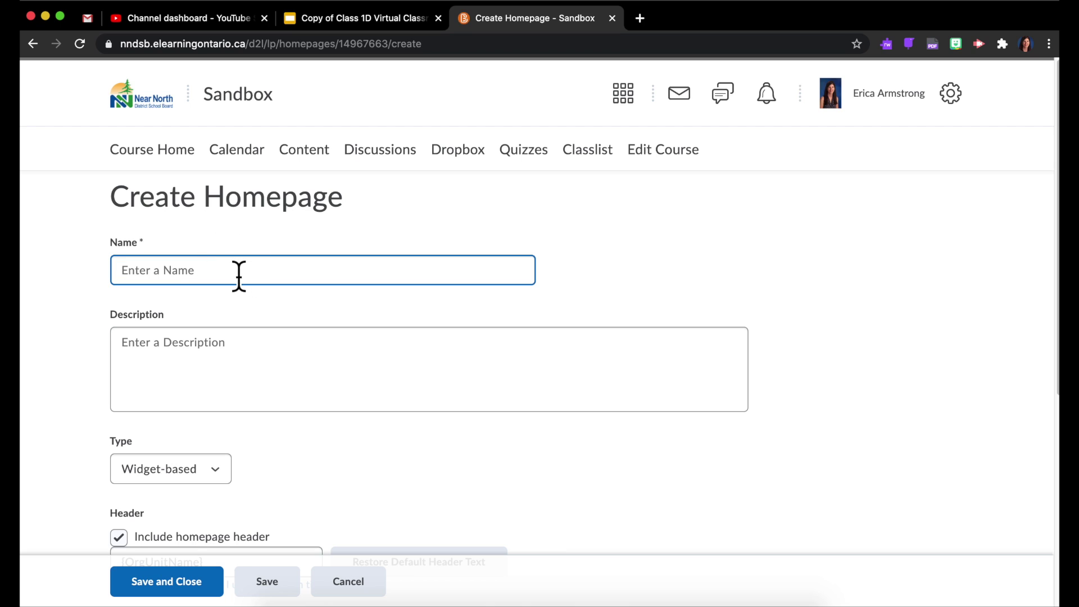
{"action": "type", "text": "Mme As Homepage"}
{"action": "scroll", "coordinate": [290, 318], "scroll_direction": "down", "scroll_amount": 2}
{"action": "left_click", "coordinate": [290, 322]}
{"action": "scroll", "coordinate": [291, 321], "scroll_direction": "down", "scroll_amount": 5}
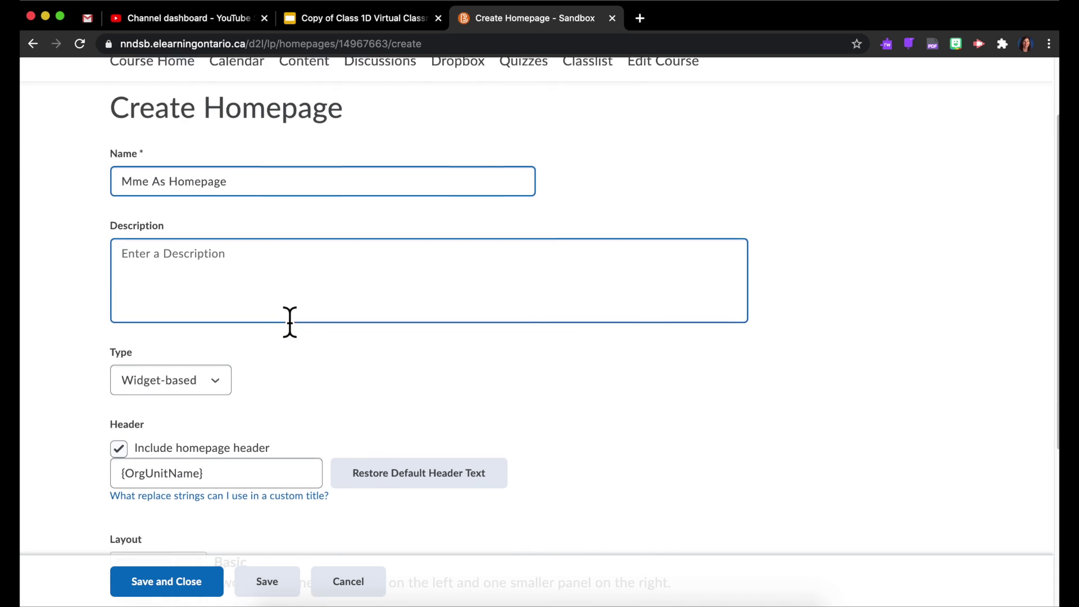
{"action": "scroll", "coordinate": [291, 319], "scroll_direction": "down", "scroll_amount": 1}
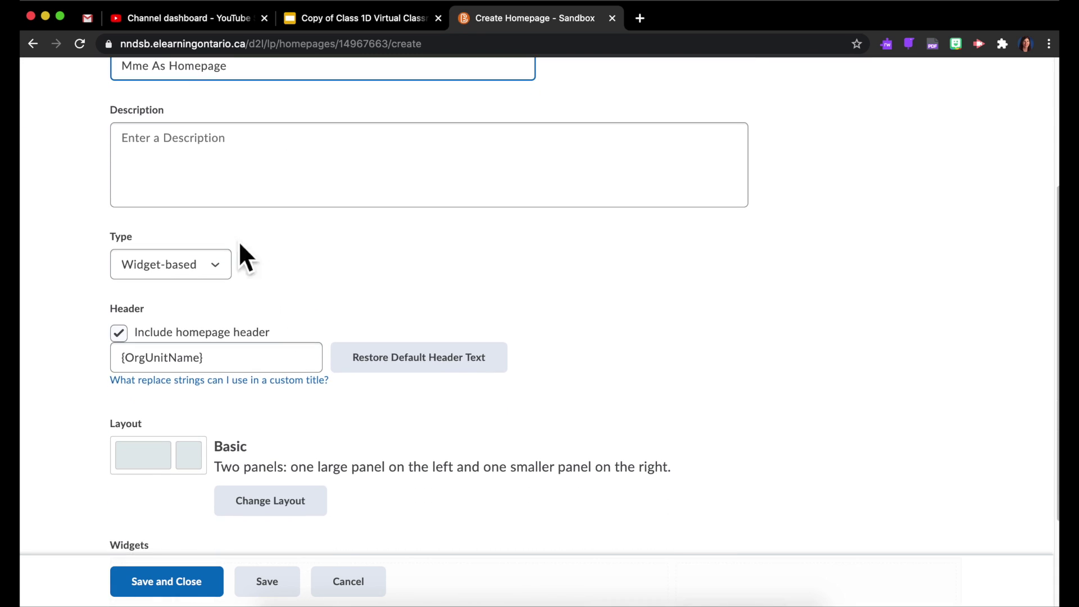
{"action": "scroll", "coordinate": [113, 283], "scroll_direction": "down", "scroll_amount": 5}
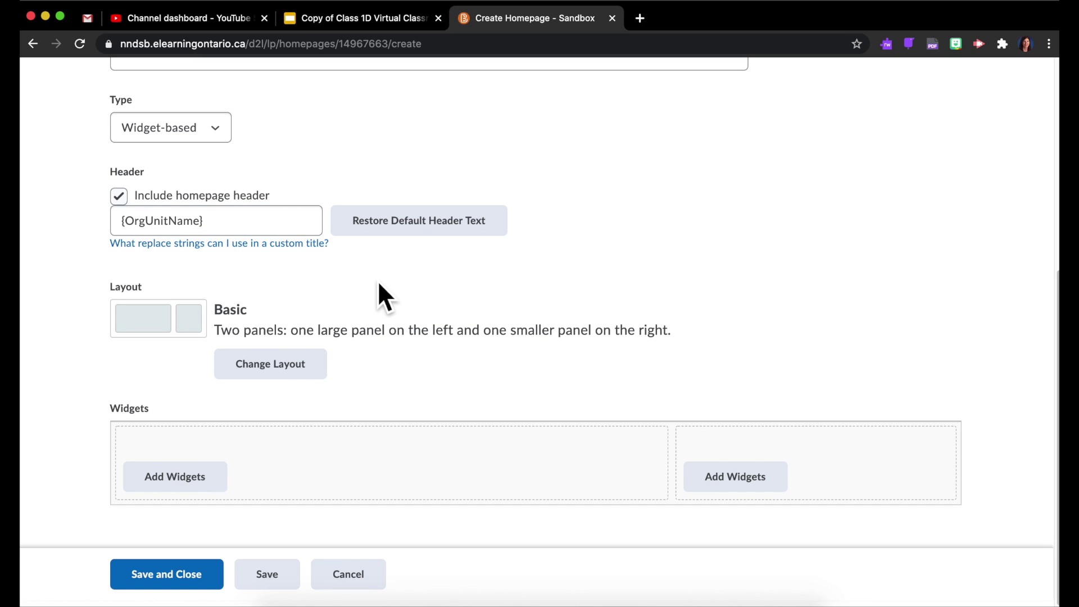
{"action": "left_click_drag", "start_coordinate": [228, 231], "coordinate": [52, 214]}
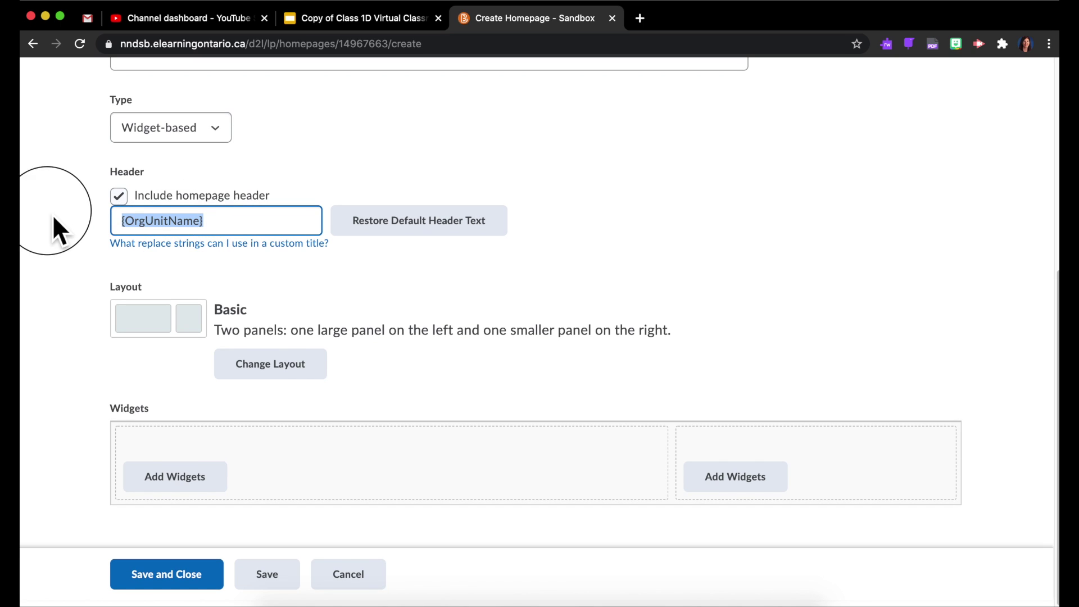
{"action": "type", "text": "Welcome"}
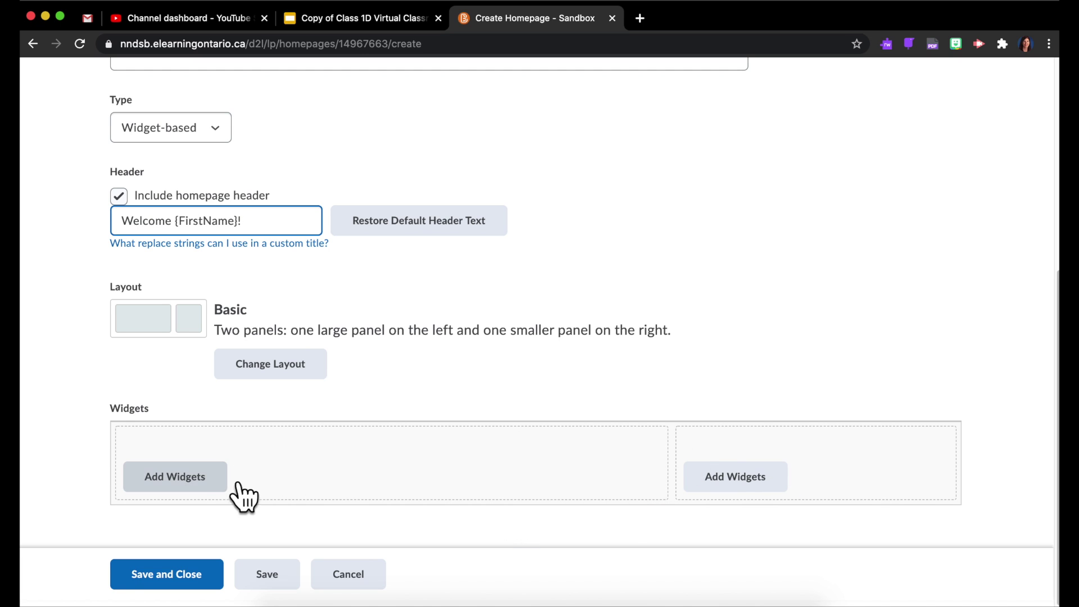
- Add the custom Bitmoji Classroom widget to the large left panel
{"action": "left_click", "coordinate": [202, 482]}
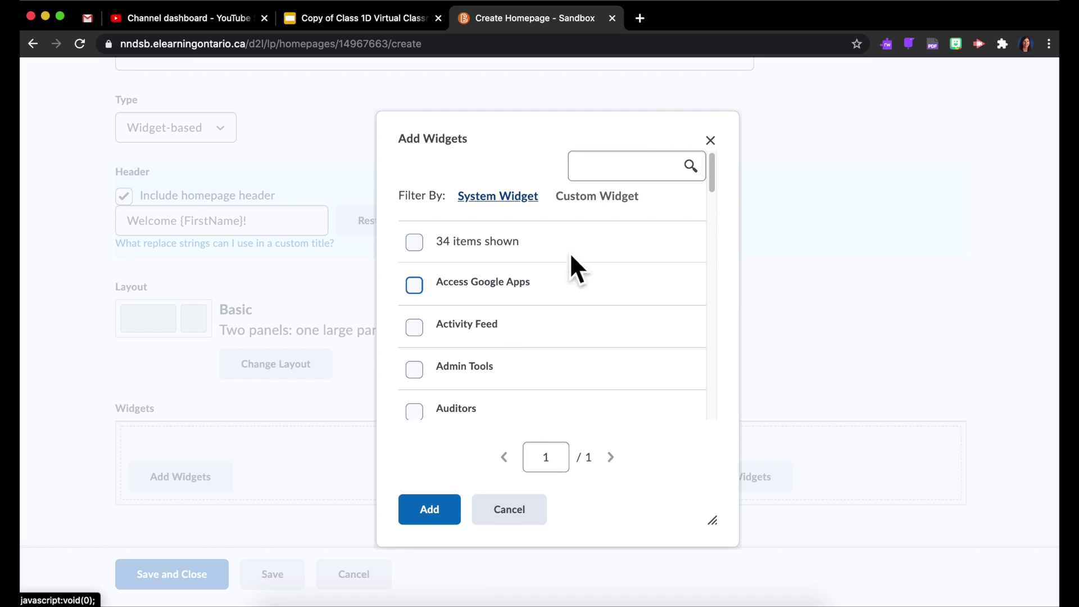
{"action": "left_click", "coordinate": [600, 196]}
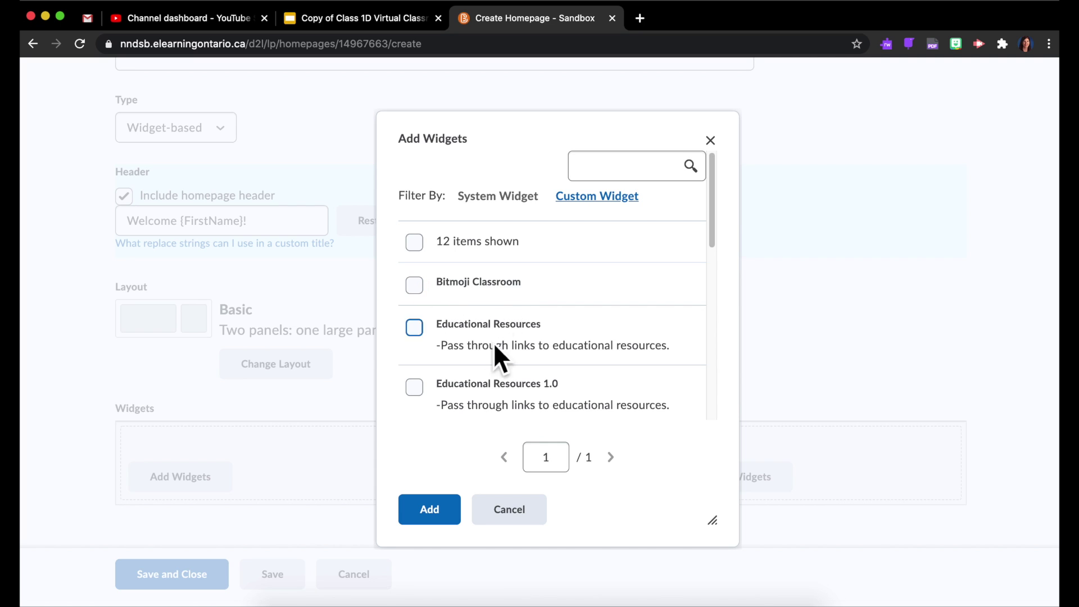
{"action": "left_click", "coordinate": [416, 290]}
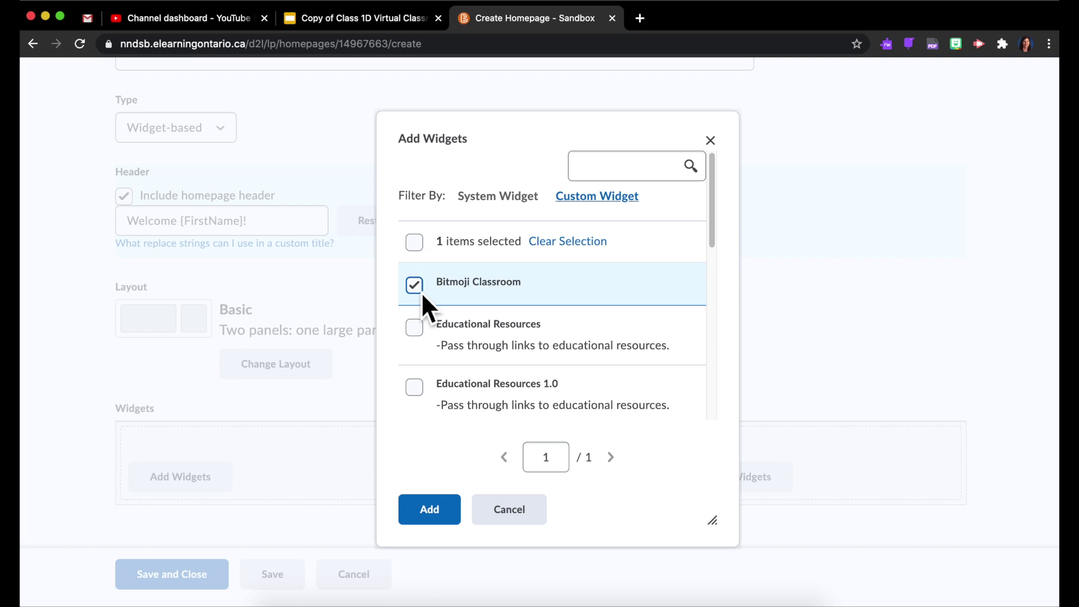
{"action": "left_click", "coordinate": [432, 508]}
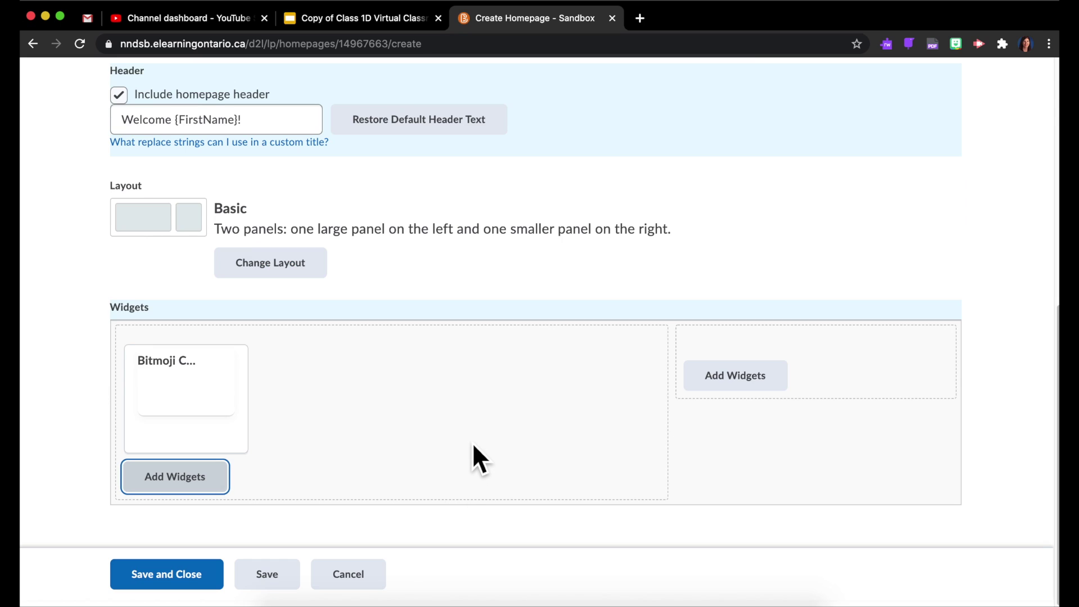
- Add the News system widget to the right-hand panel
{"action": "mouse_move", "coordinate": [275, 425]}
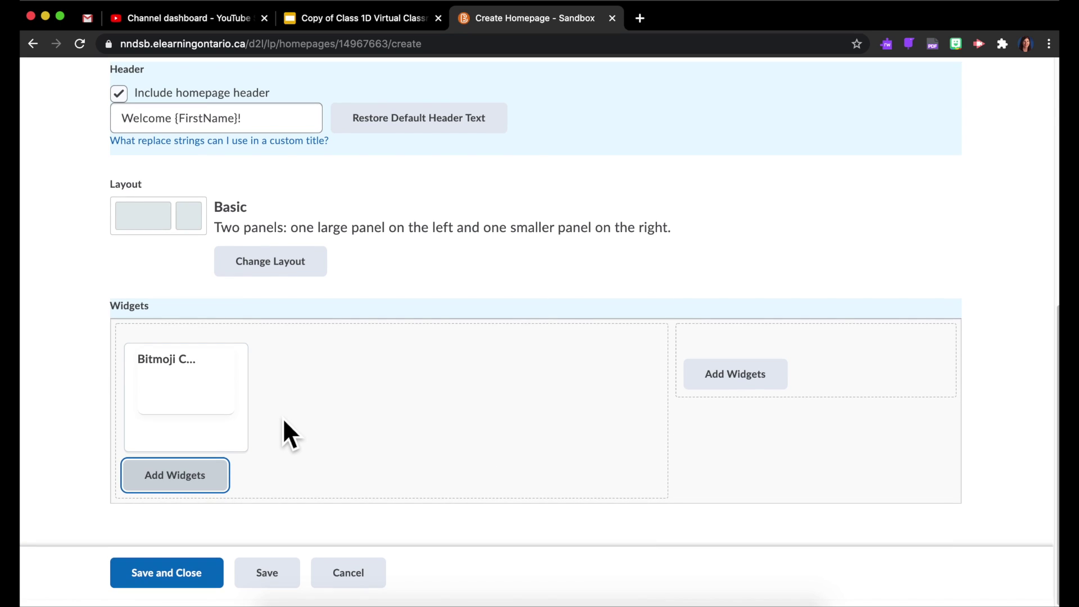
{"action": "left_click", "coordinate": [760, 387]}
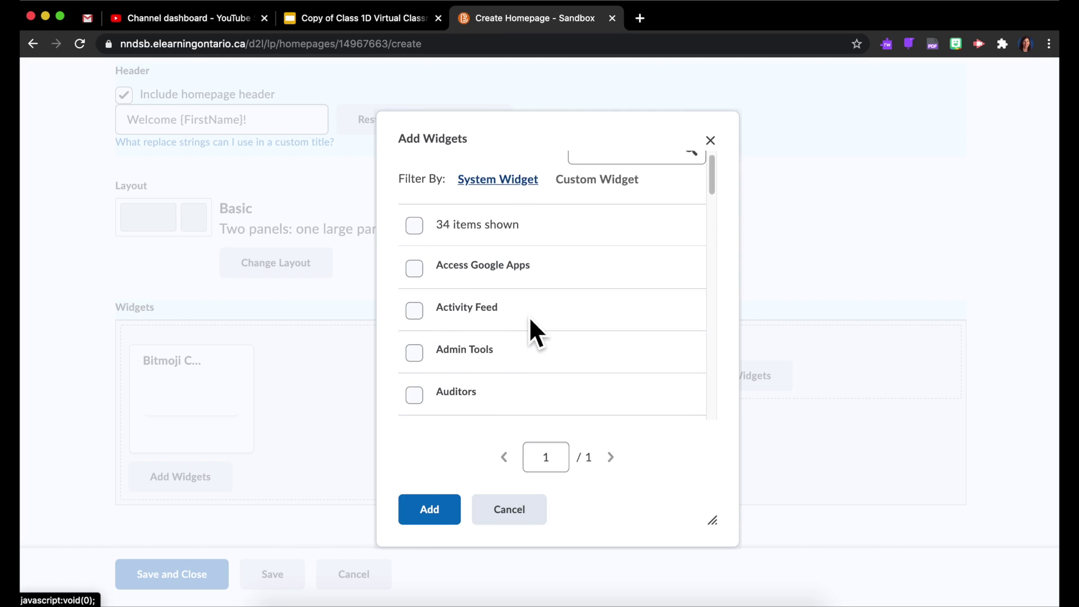
{"action": "scroll", "coordinate": [531, 320], "scroll_direction": "down", "scroll_amount": 8}
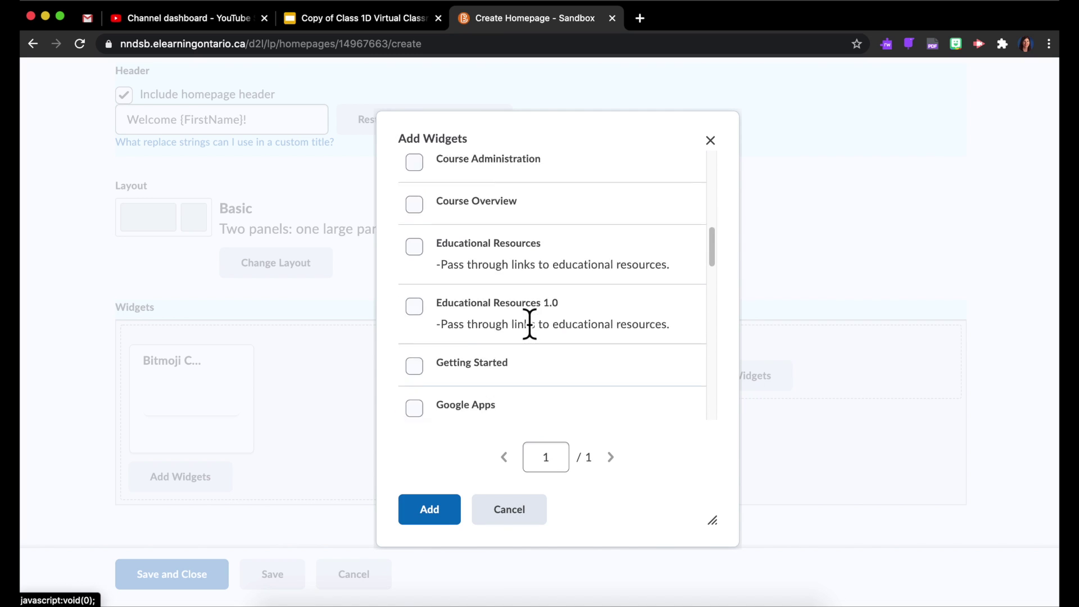
{"action": "scroll", "coordinate": [530, 324], "scroll_direction": "down", "scroll_amount": 8}
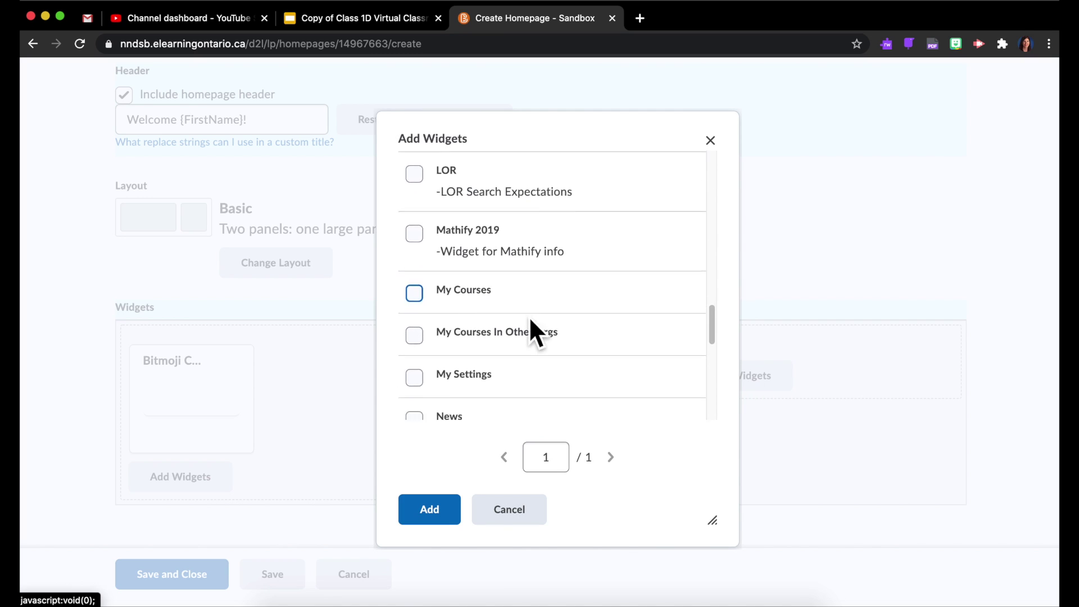
{"action": "scroll", "coordinate": [529, 316], "scroll_direction": "down", "scroll_amount": 3}
{"action": "left_click", "coordinate": [416, 297]}
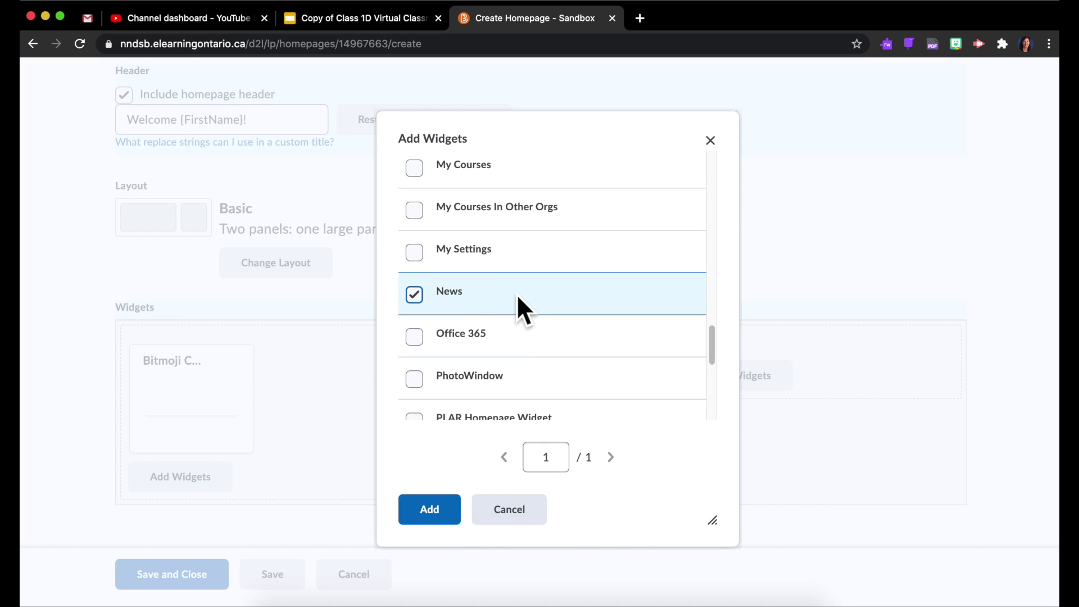
{"action": "scroll", "coordinate": [517, 297], "scroll_direction": "down", "scroll_amount": 1}
{"action": "scroll", "coordinate": [500, 365], "scroll_direction": "down", "scroll_amount": 2}
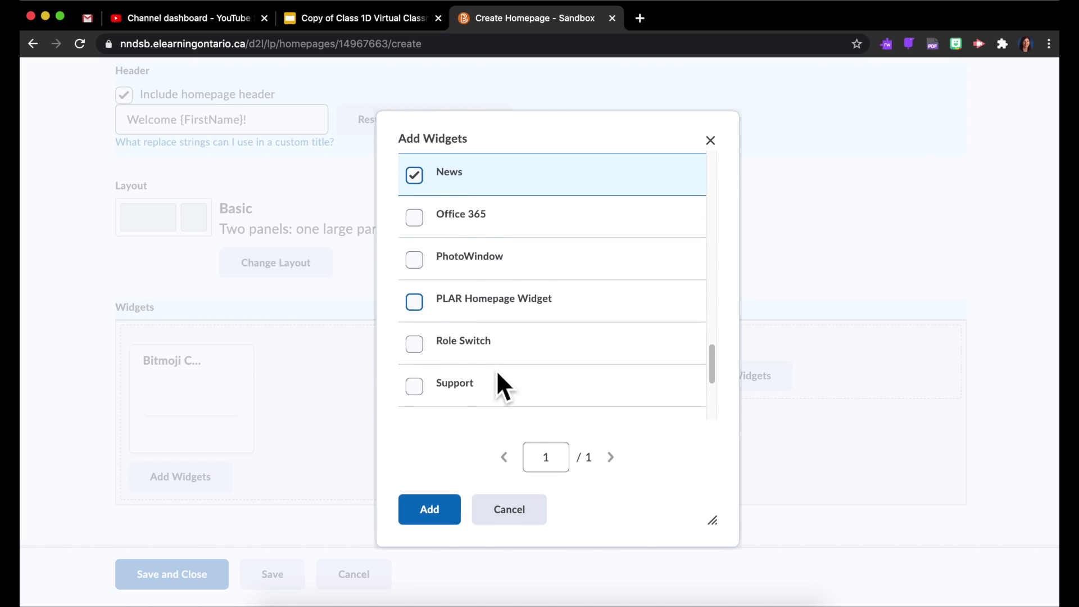
{"action": "left_click", "coordinate": [458, 521]}
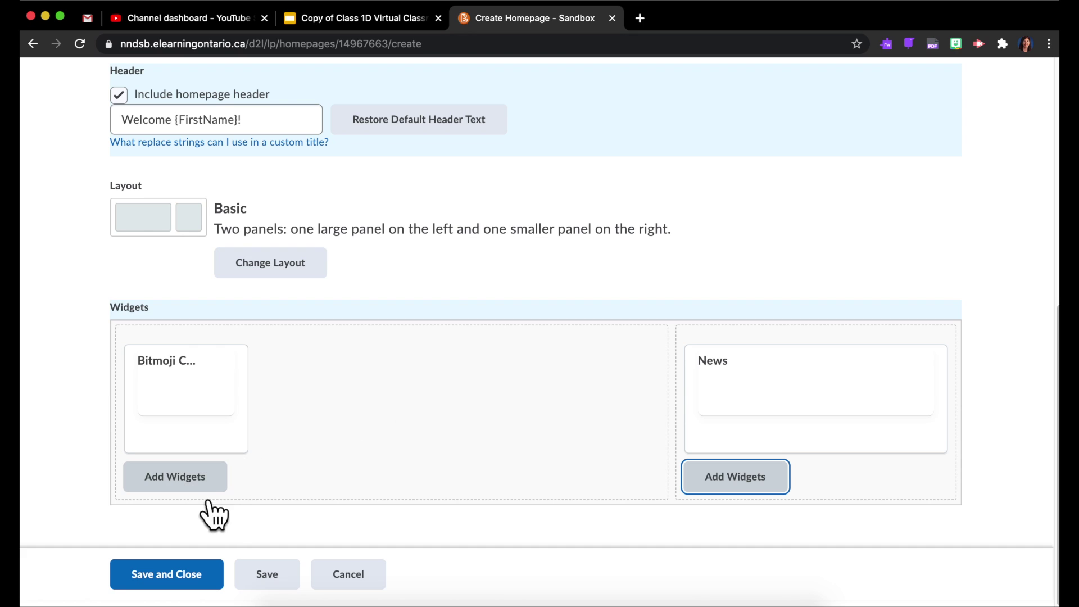
{"action": "mouse_move", "coordinate": [738, 397]}
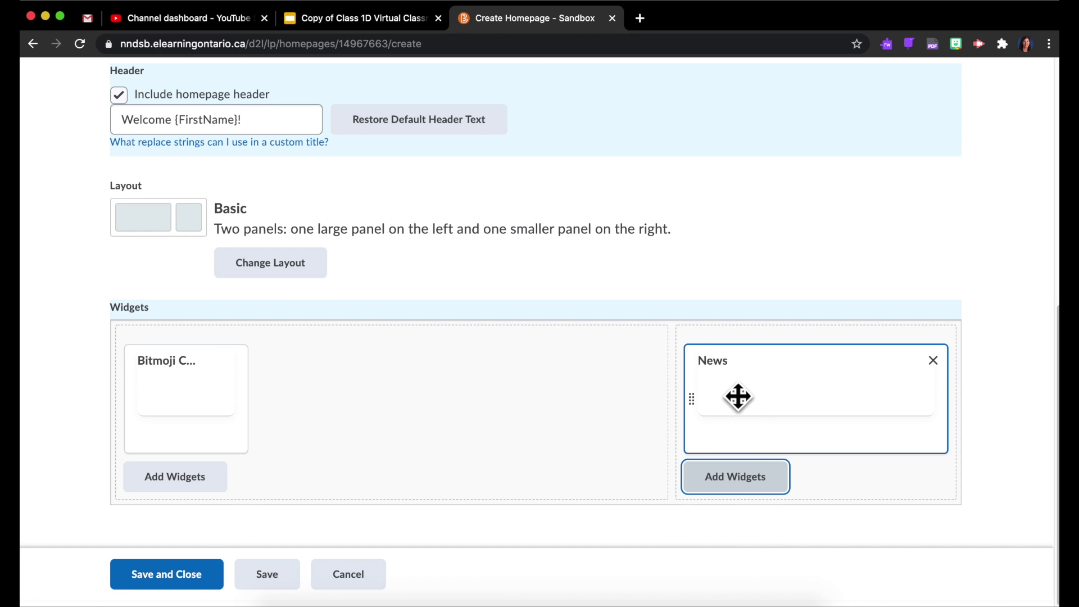
{"action": "left_click_drag", "start_coordinate": [738, 397], "coordinate": [706, 345]}
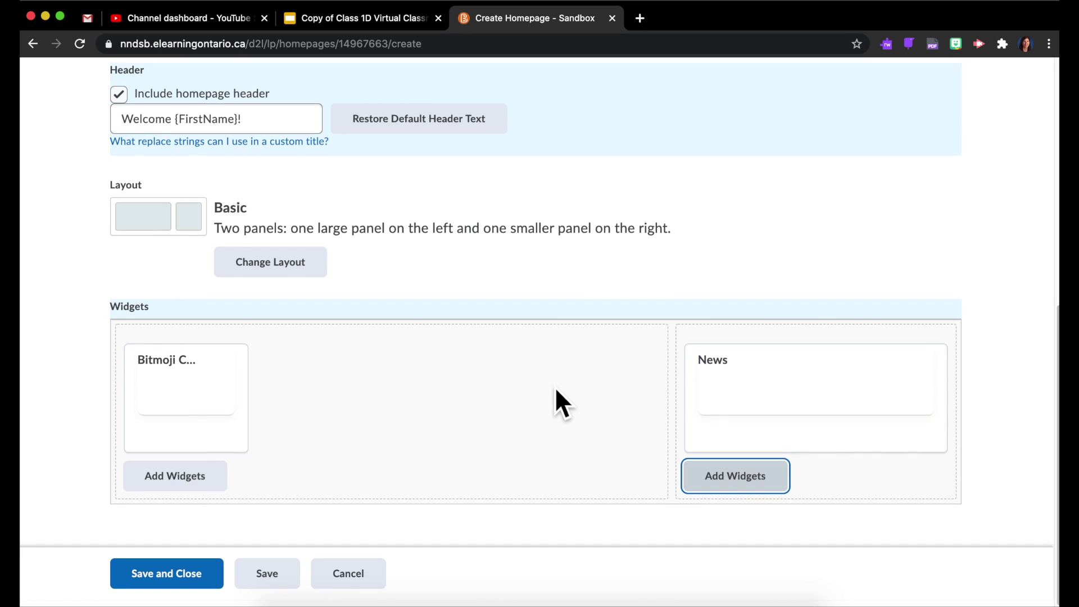
- Save the new homepage and apply the teacher's homepage as the Sandbox course's active homepage
{"action": "left_click", "coordinate": [196, 585]}
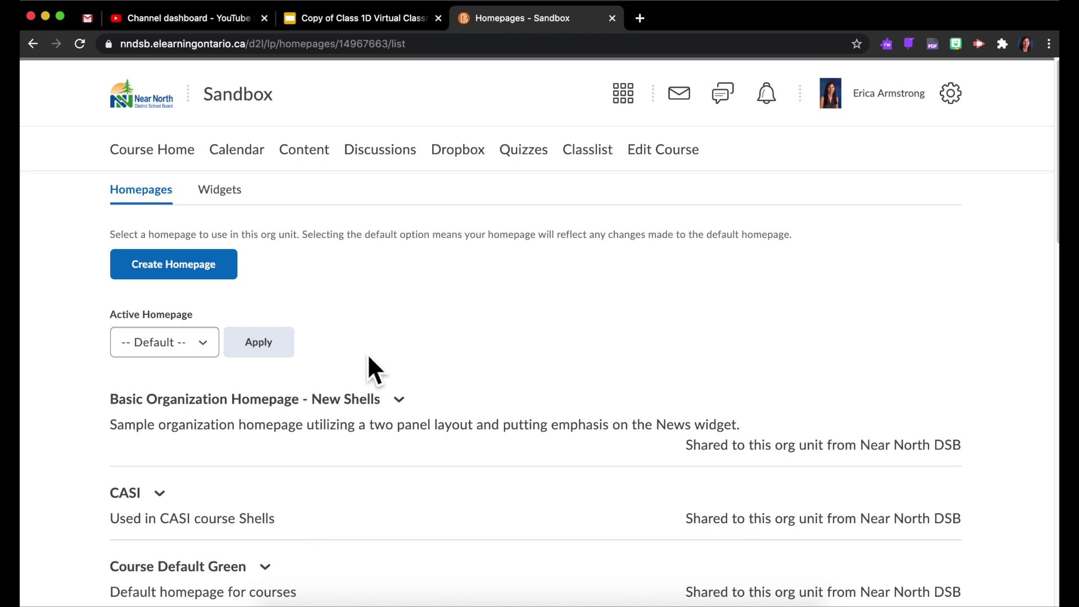
{"action": "left_click", "coordinate": [208, 348]}
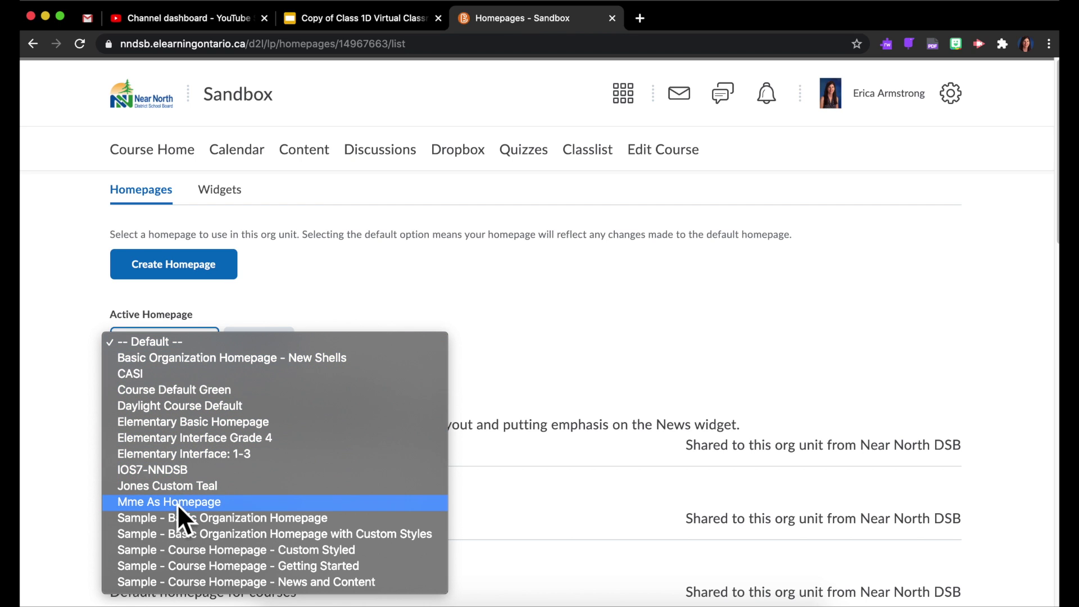
{"action": "left_click", "coordinate": [158, 508]}
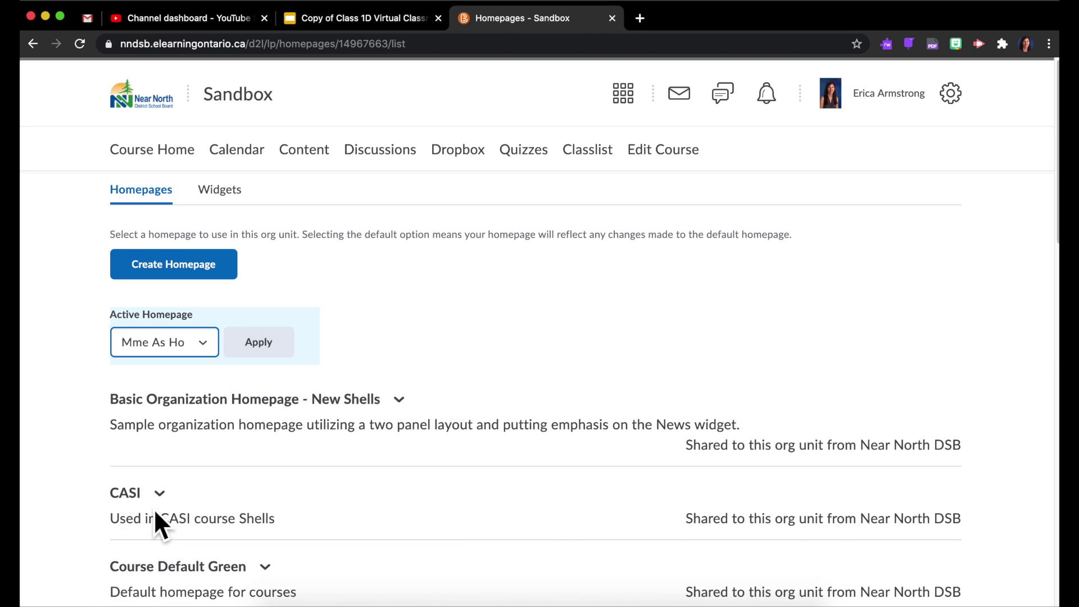
{"action": "left_click", "coordinate": [276, 355]}
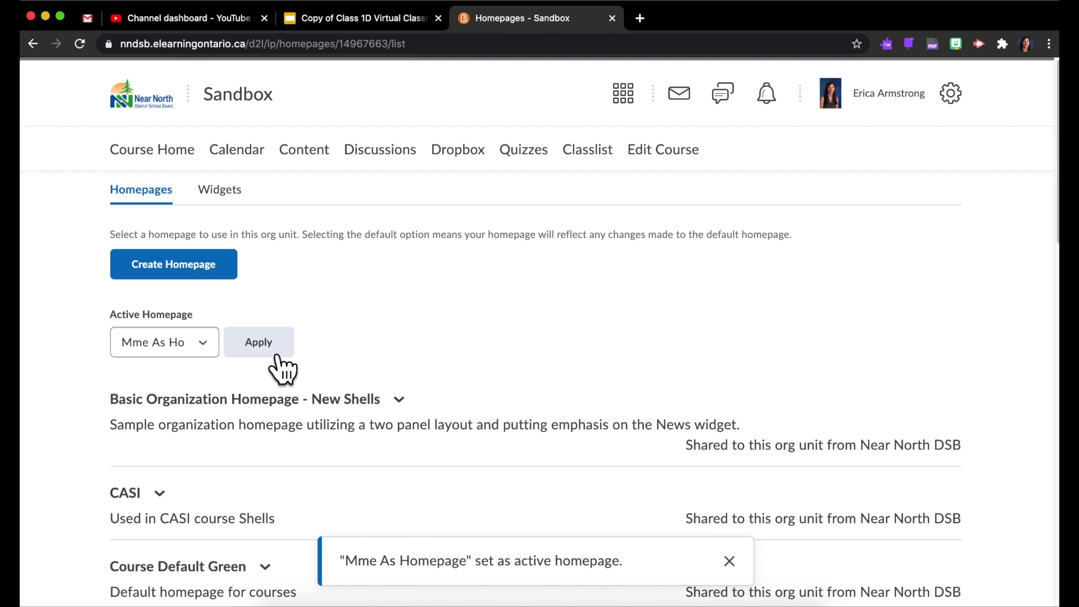
- View Course Home with its Welcome header, embedded Bitmoji Classroom slides and News widget
{"action": "left_click", "coordinate": [179, 160]}
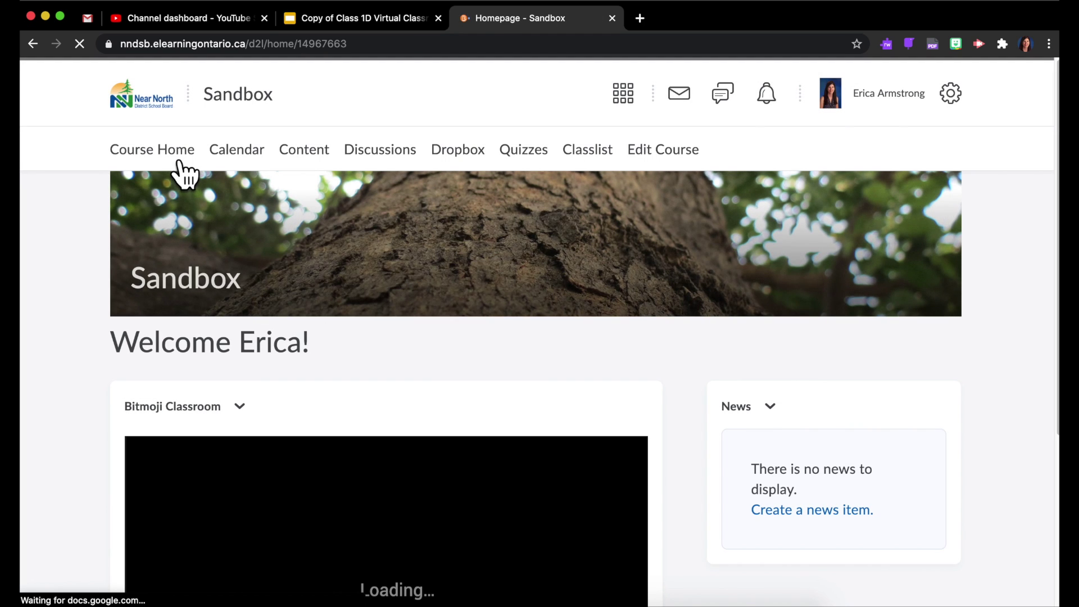
{"action": "scroll", "coordinate": [44, 292], "scroll_direction": "down", "scroll_amount": 5}
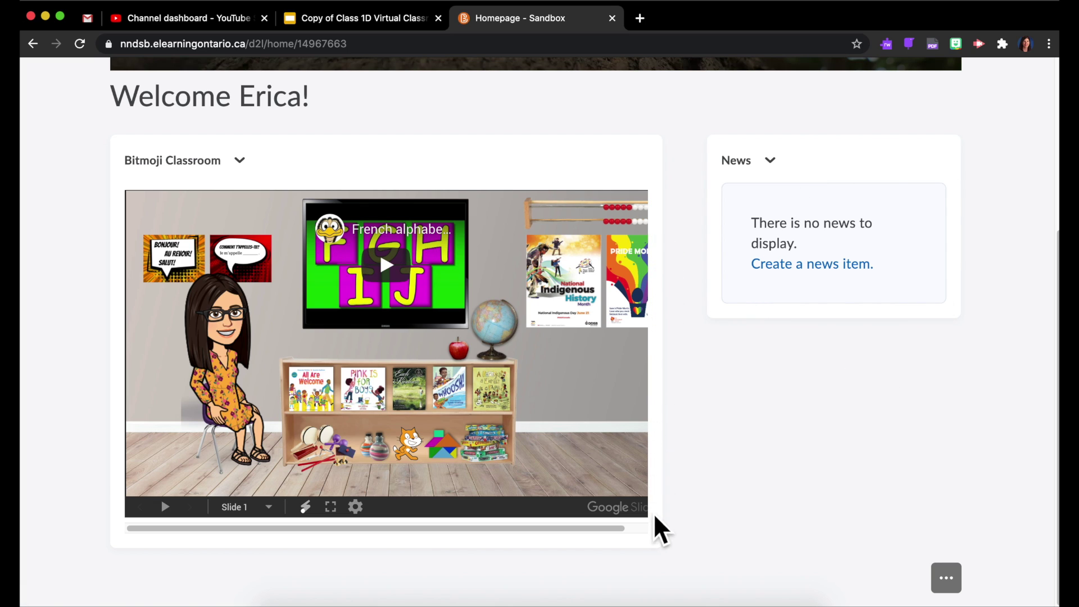
{"action": "left_click", "coordinate": [615, 537]}
{"action": "left_click_drag", "start_coordinate": [615, 536], "coordinate": [530, 540]}
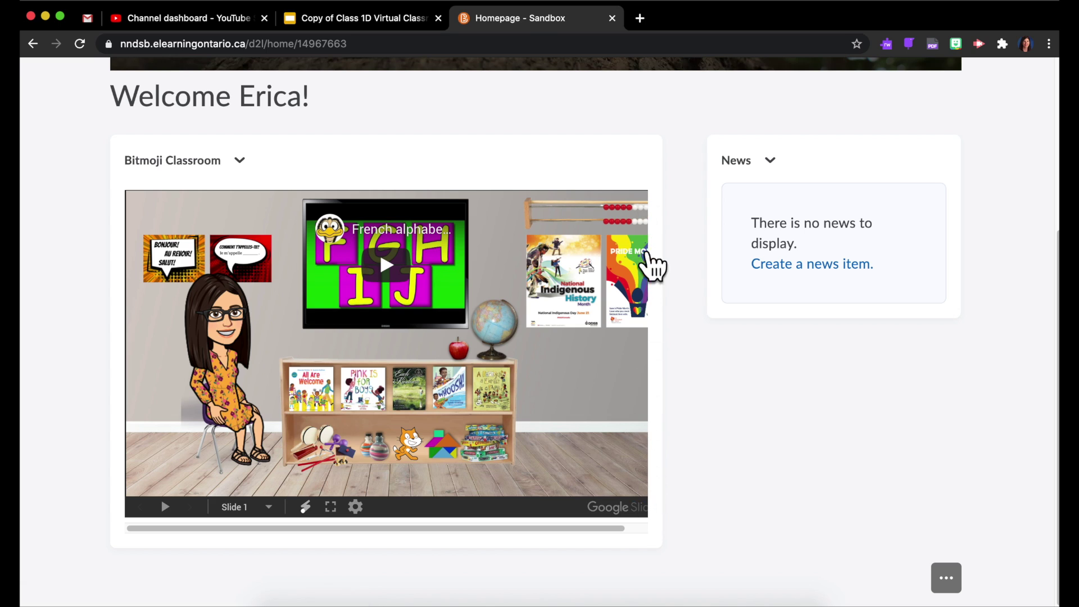
{"action": "mouse_move", "coordinate": [624, 551]}
{"action": "left_mouse_down"}
{"action": "mouse_move", "coordinate": [658, 543]}
{"action": "mouse_move", "coordinate": [562, 567]}
{"action": "left_mouse_up"}
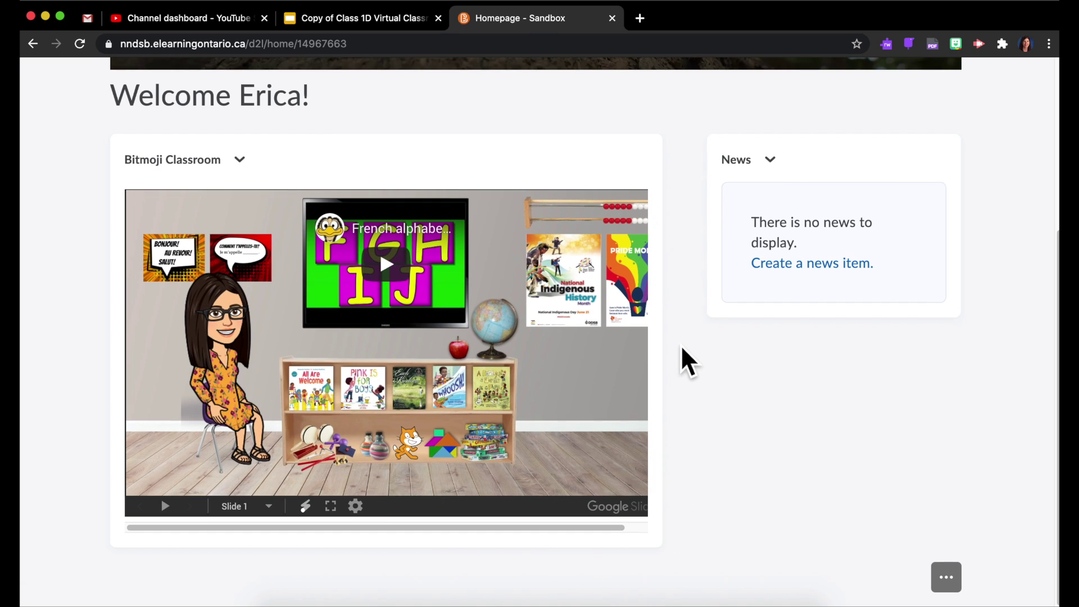
{"action": "scroll", "coordinate": [692, 481], "scroll_direction": "up", "scroll_amount": 5}
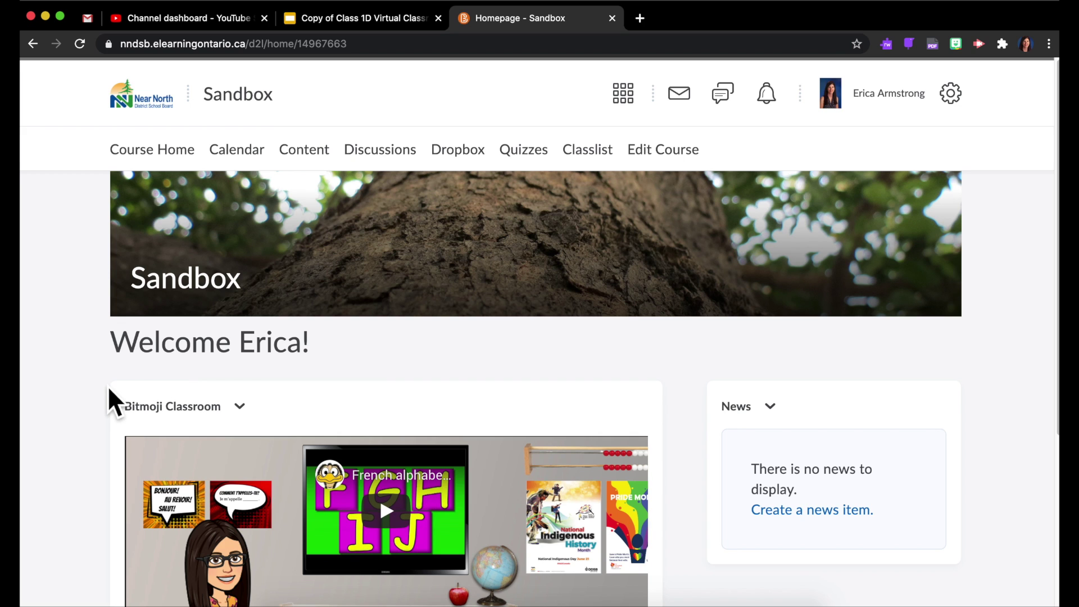
{"action": "scroll", "coordinate": [110, 389], "scroll_direction": "down", "scroll_amount": 1}
{"action": "scroll", "coordinate": [110, 400], "scroll_direction": "down", "scroll_amount": 1}
{"action": "scroll", "coordinate": [111, 400], "scroll_direction": "down", "scroll_amount": 4}
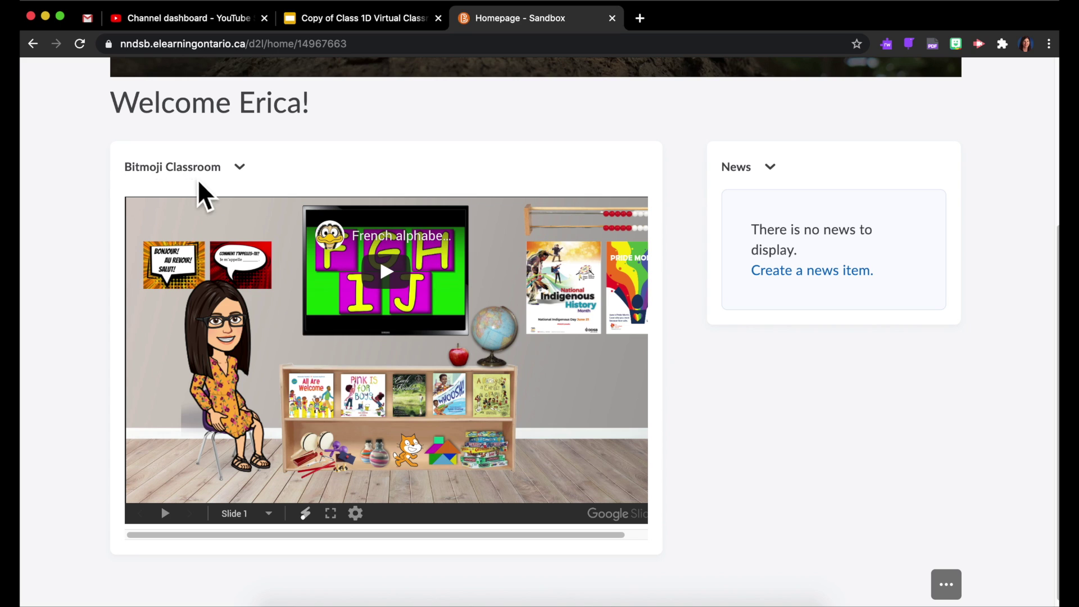
- Uncheck Display widget container style for the Bitmoji Classroom widget and save the style
{"action": "left_click", "coordinate": [256, 181]}
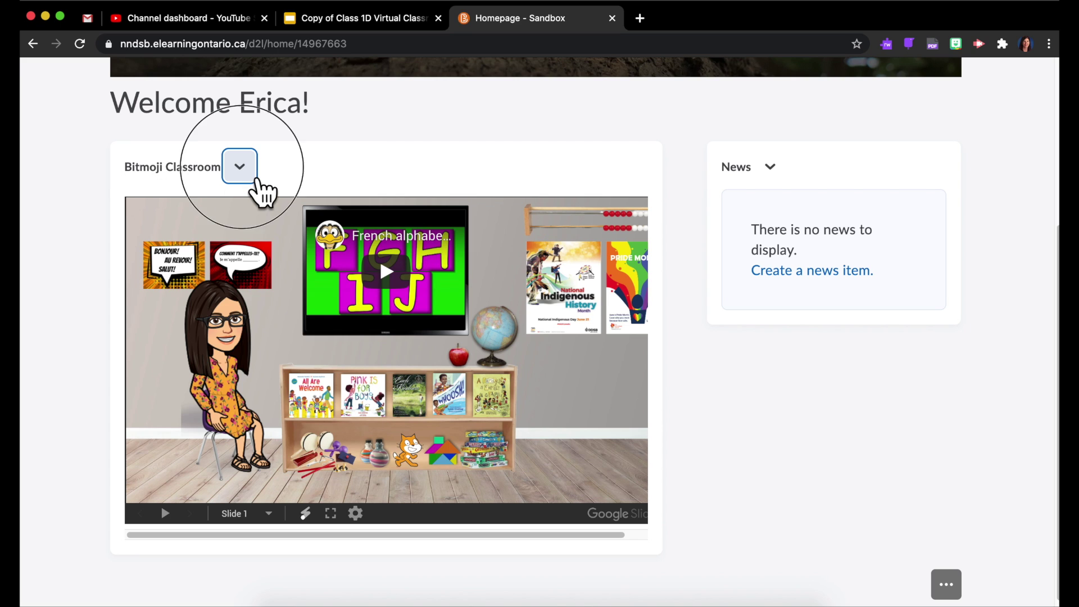
{"action": "left_click", "coordinate": [281, 224]}
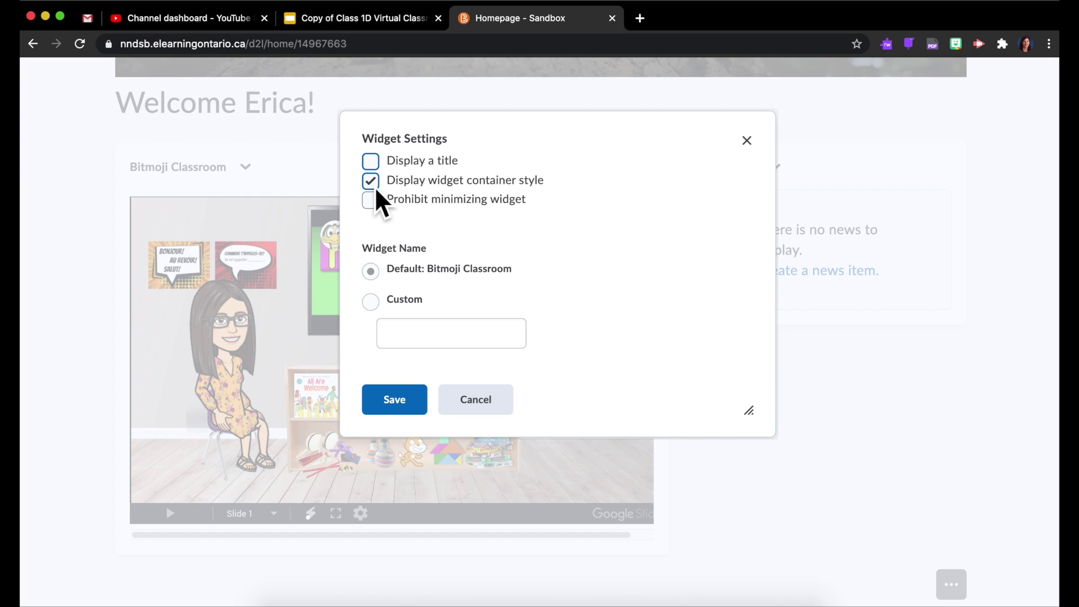
{"action": "left_click", "coordinate": [372, 183]}
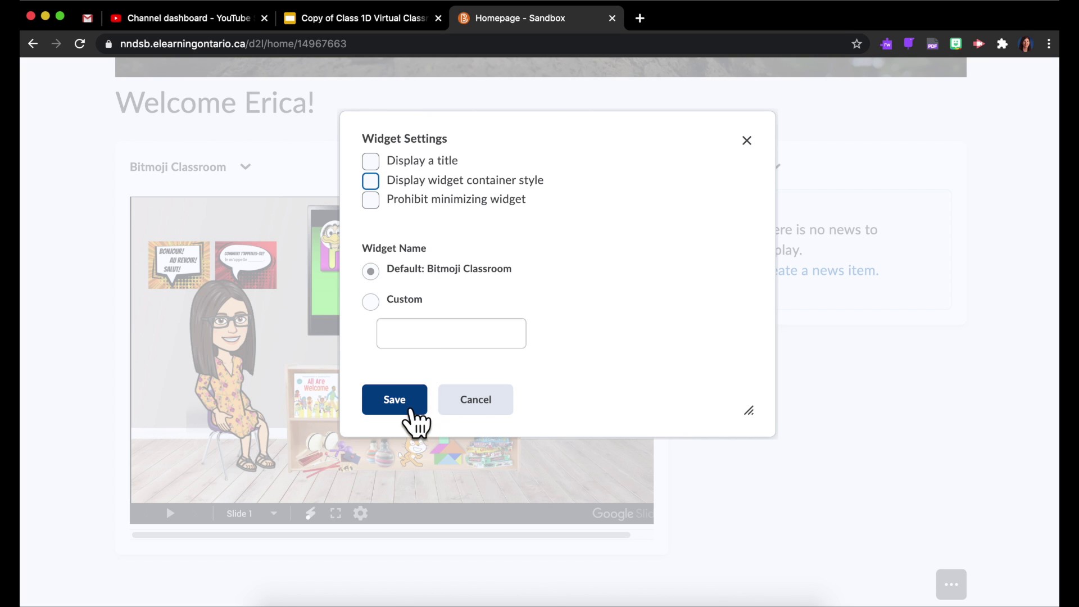
{"action": "left_click", "coordinate": [407, 408]}
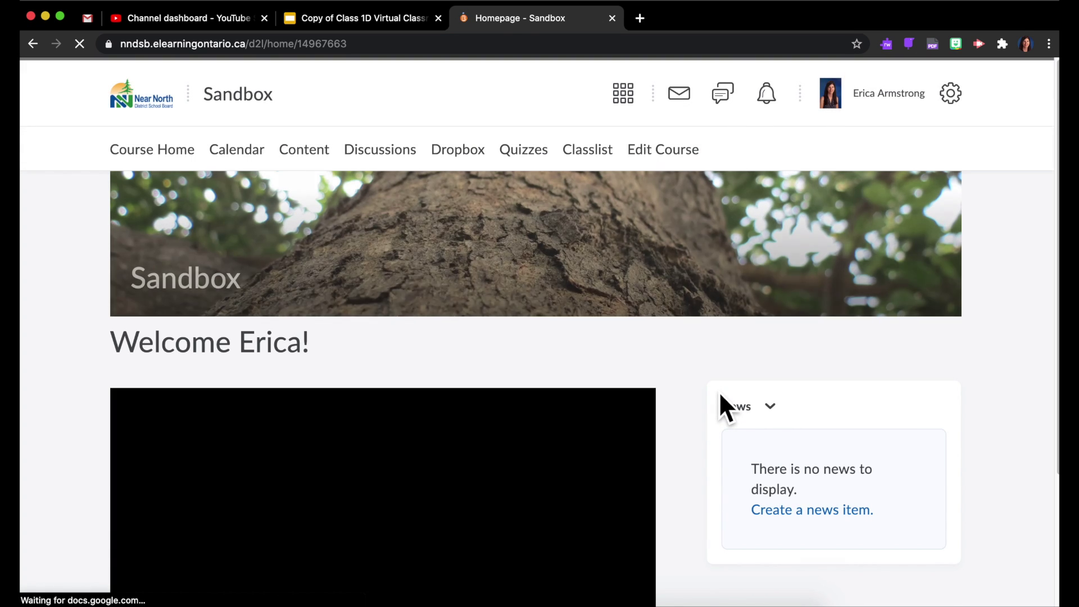
- Scroll down the reloaded homepage to confirm the Bitmoji Classroom slide shows untitled and borderless
{"action": "scroll", "coordinate": [697, 397], "scroll_direction": "down", "scroll_amount": 2}
{"action": "scroll", "coordinate": [693, 398], "scroll_direction": "down", "scroll_amount": 2}
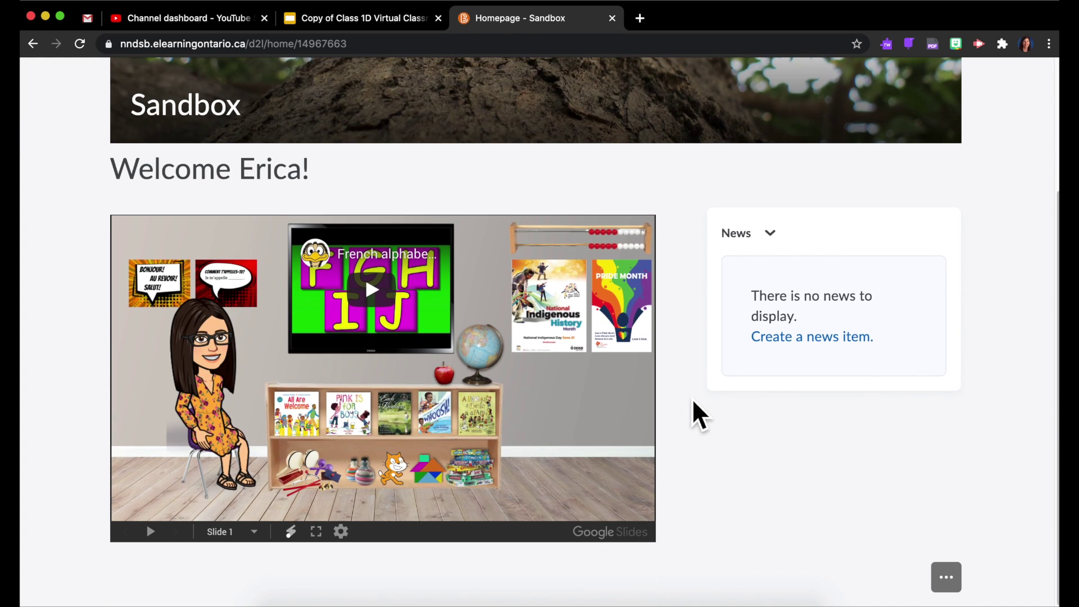